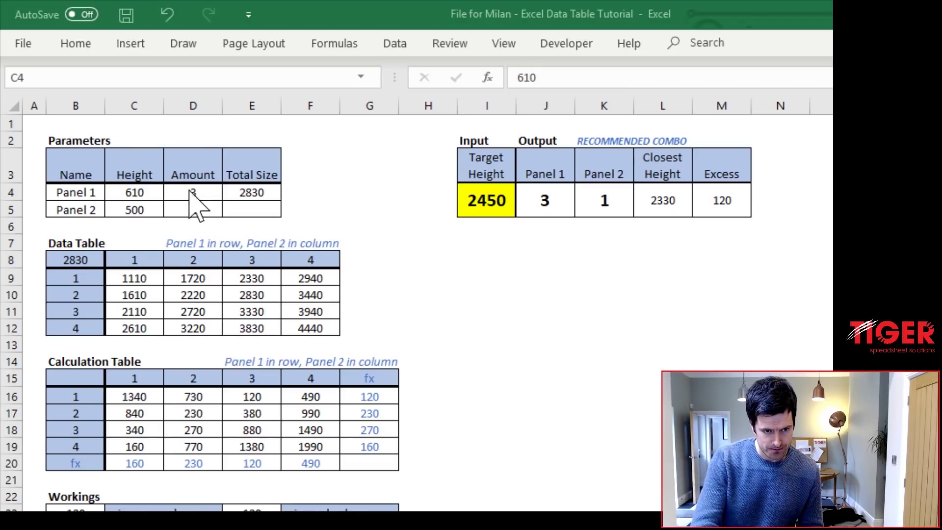
Step: Enter 1540 as the target height in I4
{"action": "left_click", "coordinate": [475, 198]}
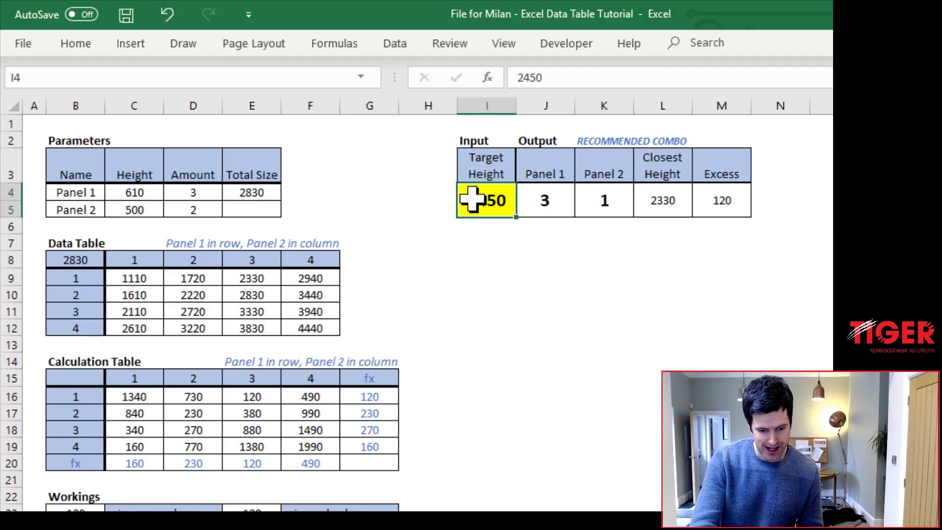
{"action": "type", "text": "1540"}
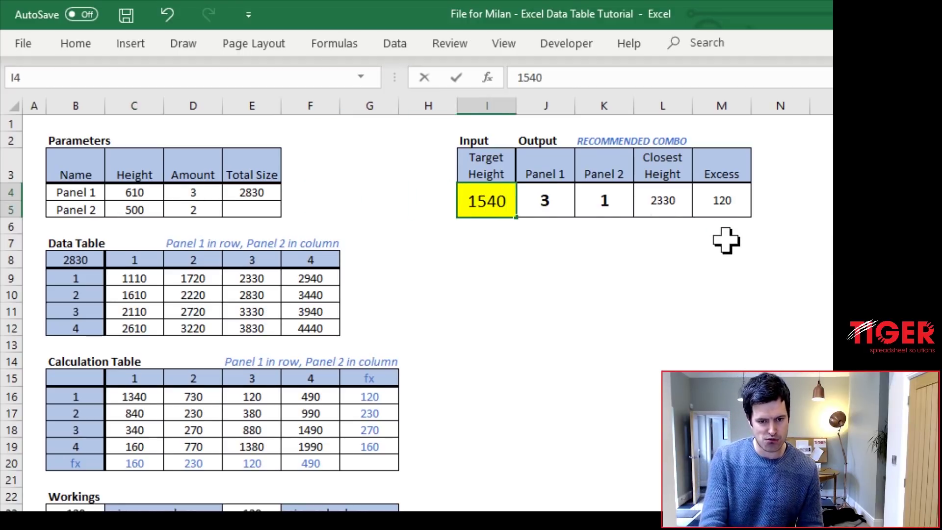
{"action": "key", "text": "Return"}
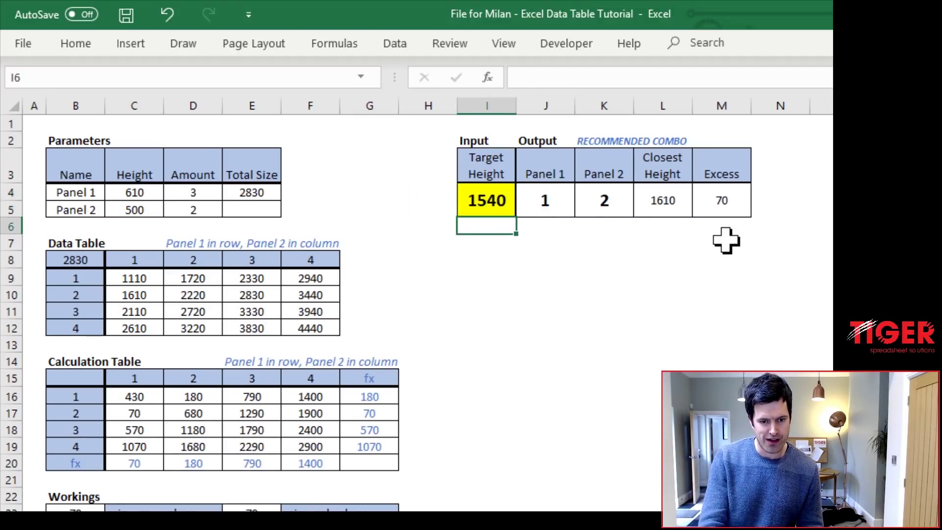
Step: Inspect the recommended-combo, closest-height and excess formulas in J4:M4, then the TABLE formula in D10
{"action": "key", "text": "Up"}
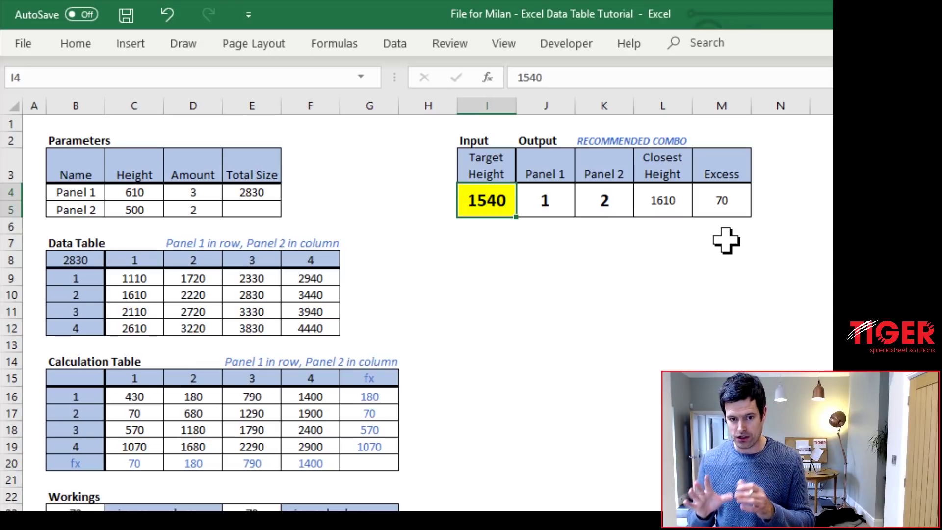
{"action": "key", "text": "Right"}
{"action": "key", "text": "shift+Right"}
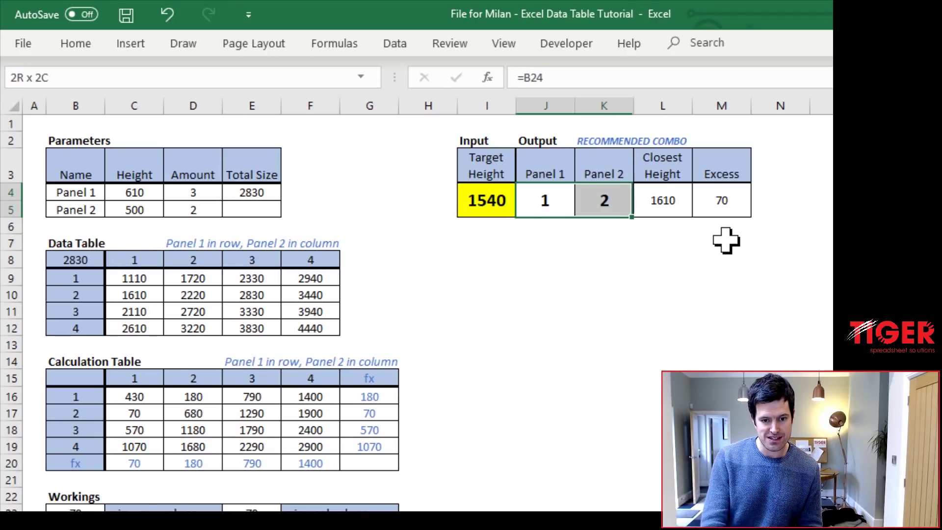
{"action": "key", "text": "Right"}
{"action": "key", "text": "Right"}
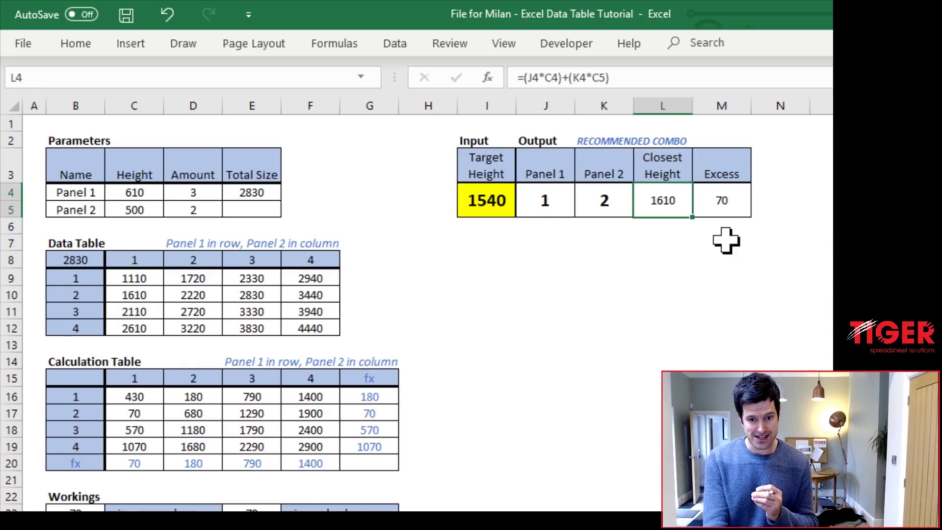
{"action": "key", "text": "Right"}
{"action": "key", "text": "Left"}
{"action": "key", "text": "Left"}
{"action": "key", "text": "Left"}
{"action": "key", "text": "Left"}
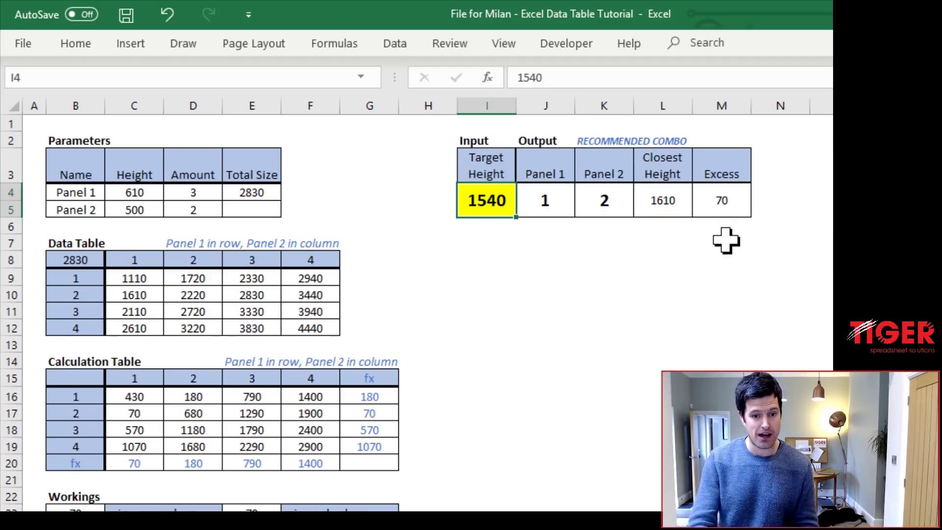
{"action": "left_click", "coordinate": [215, 290]}
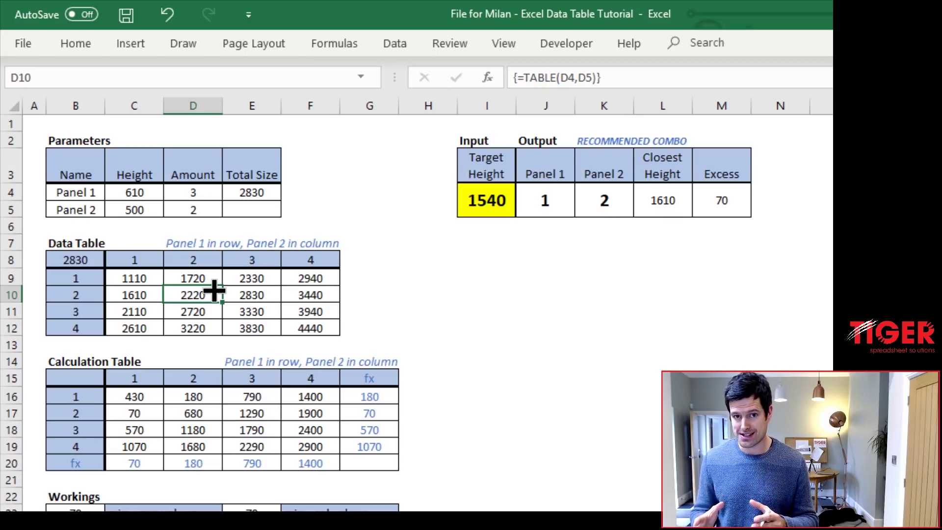
{"action": "key", "text": "Up"}
{"action": "key", "text": "Up"}
{"action": "key", "text": "Up"}
{"action": "key", "text": "Up"}
{"action": "key", "text": "Up"}
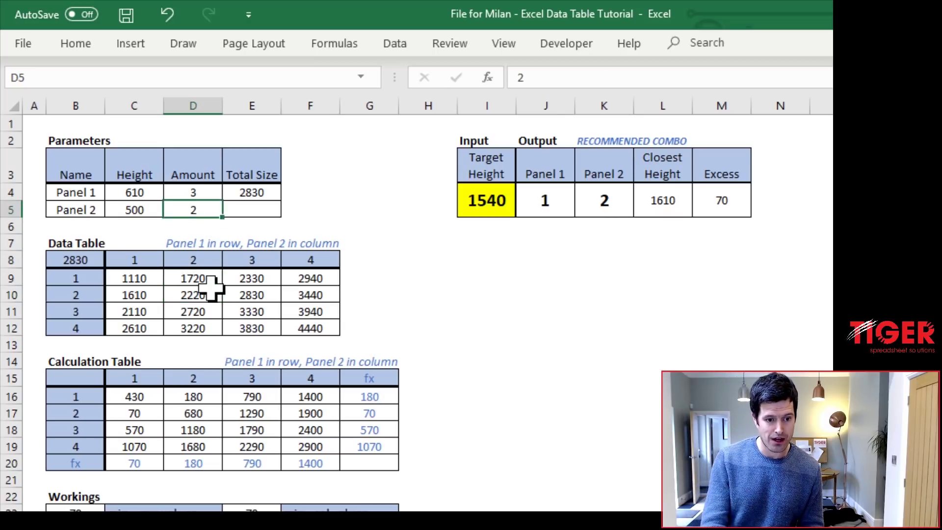
{"action": "key", "text": "Left"}
{"action": "key", "text": "Up"}
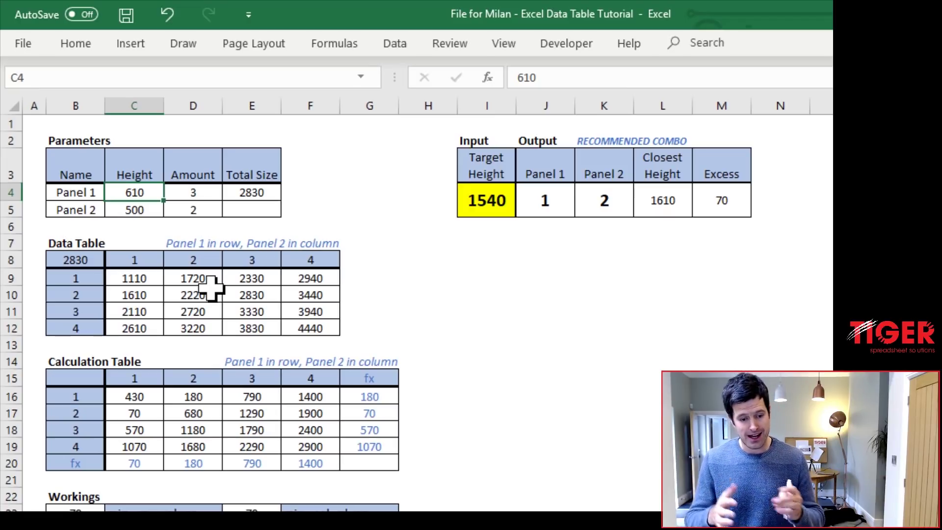
{"action": "key", "text": "Right"}
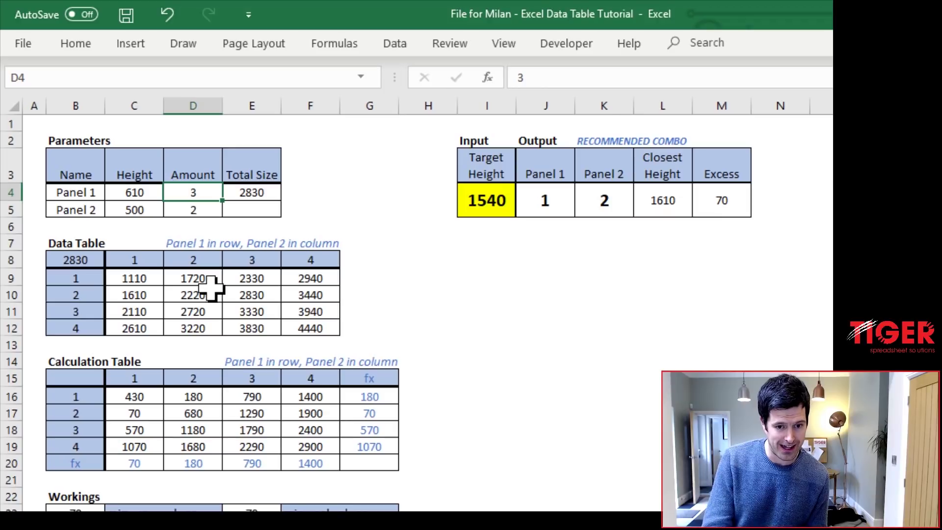
{"action": "key", "text": "shift+Down"}
{"action": "key", "text": "shift+Up"}
{"action": "key", "text": "shift+Up"}
{"action": "key", "text": "shift+Down"}
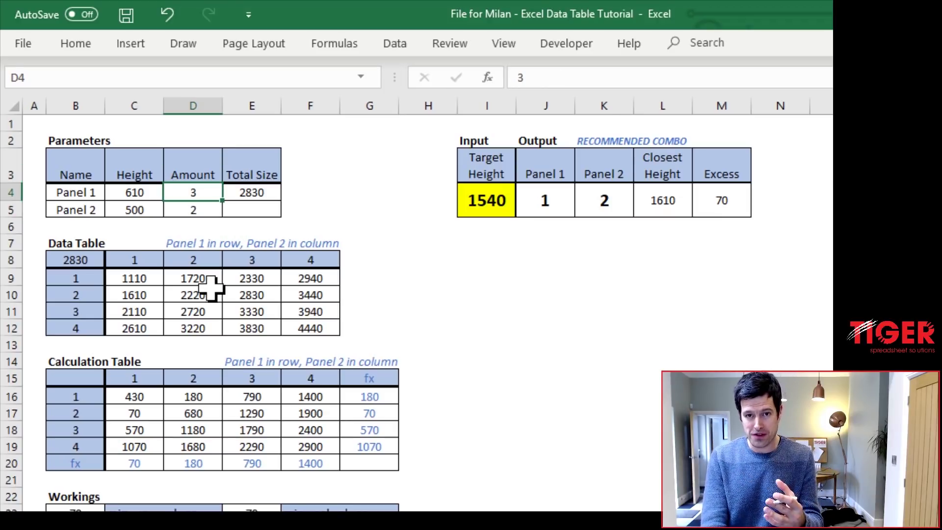
{"action": "key", "text": "Down"}
{"action": "key", "text": "Up"}
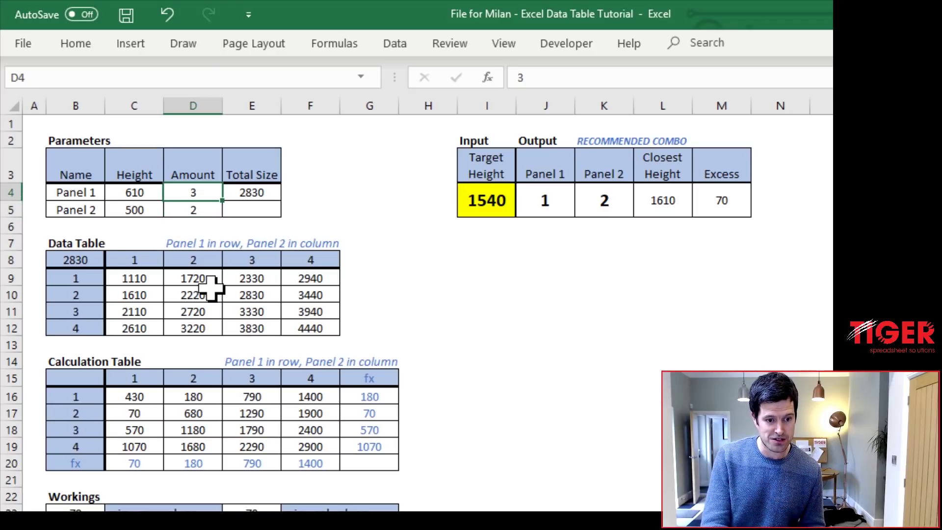
{"action": "key", "text": "Right"}
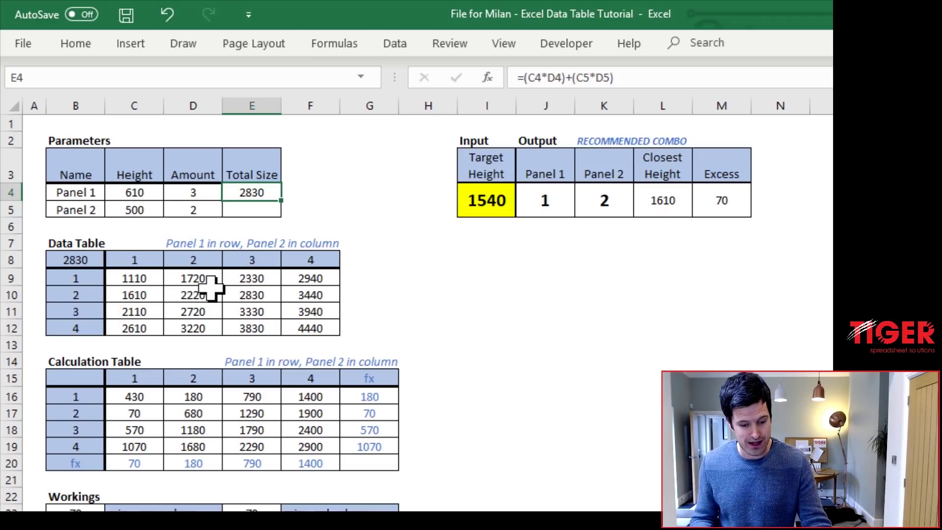
{"action": "key", "text": "F2"}
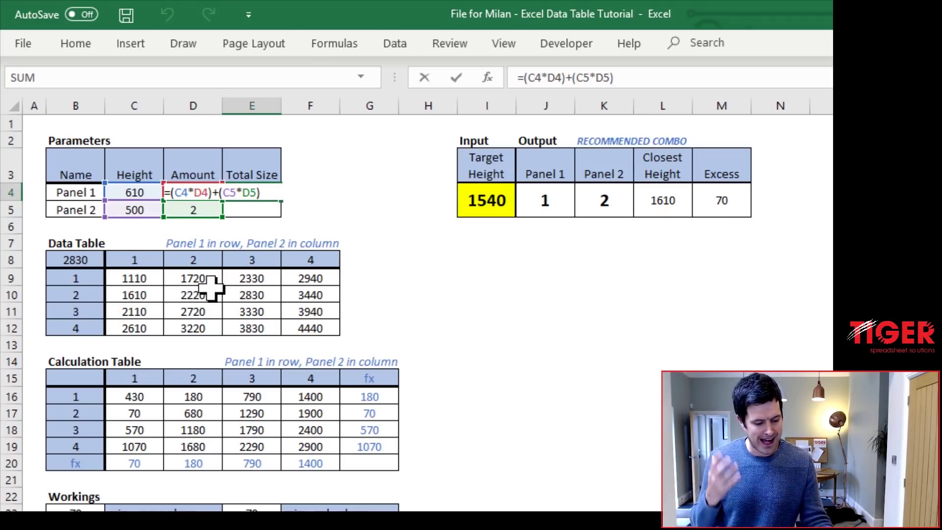
{"action": "key", "text": "ctrl+Return"}
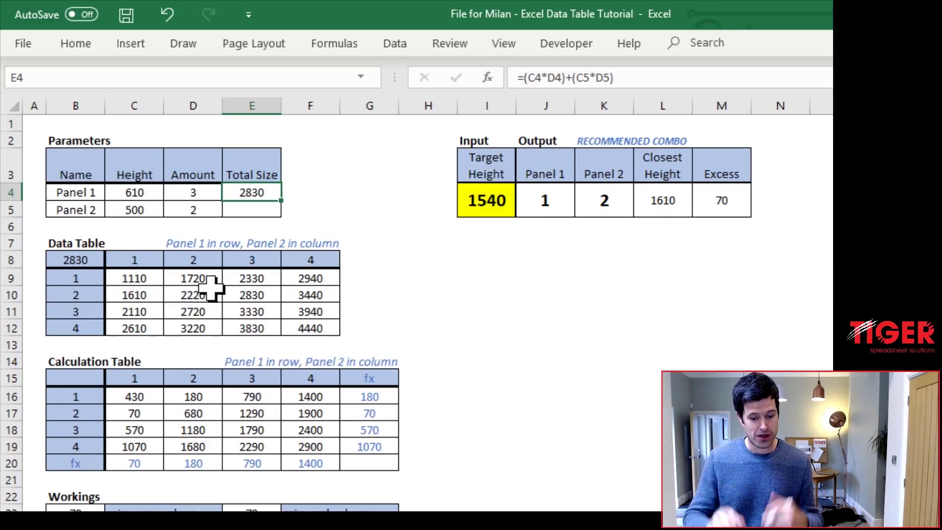
{"action": "left_click", "coordinate": [133, 276]}
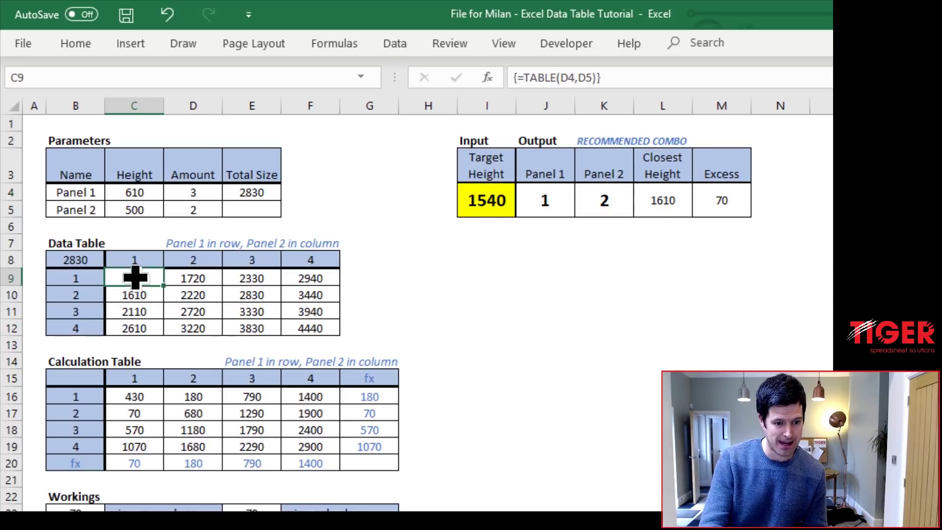
Step: Try deleting data table result F9 and dismiss the 'Can't change part of a data table' warning
{"action": "left_click", "coordinate": [128, 309]}
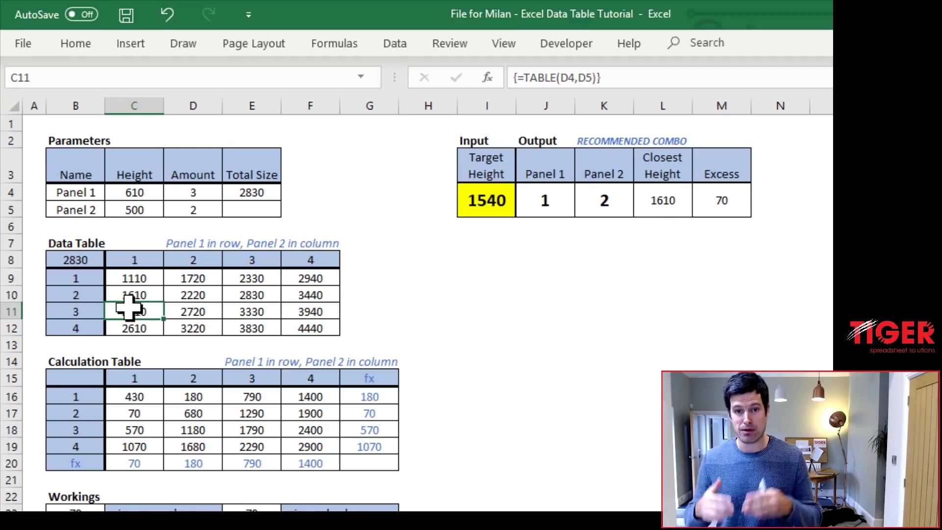
{"action": "key", "text": "Right"}
{"action": "key", "text": "Right"}
{"action": "key", "text": "Right"}
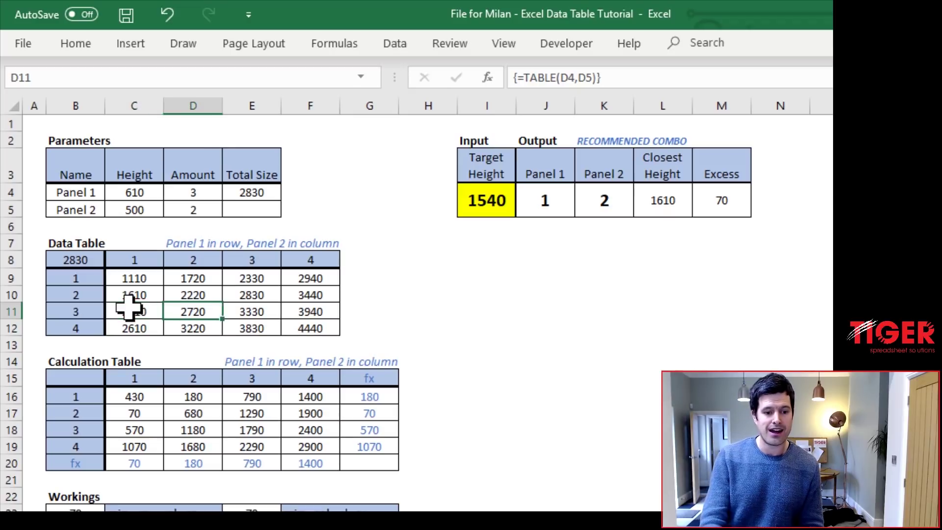
{"action": "key", "text": "Up"}
{"action": "key", "text": "Up"}
{"action": "key", "text": "Delete"}
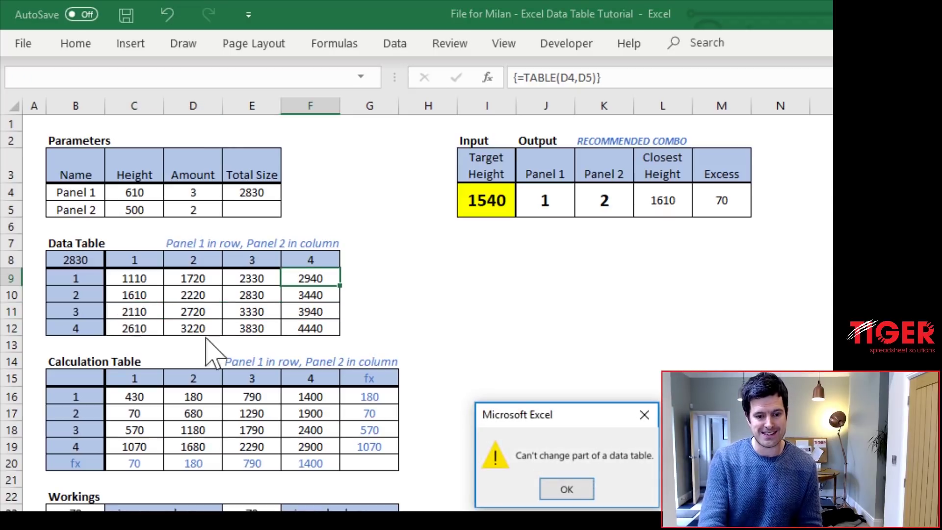
{"action": "left_click_drag", "start_coordinate": [595, 422], "coordinate": [350, 232]}
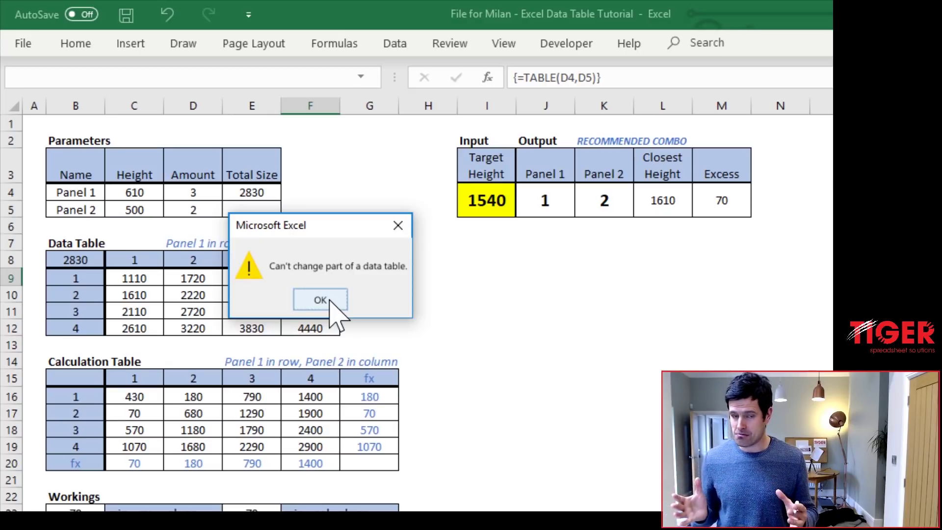
{"action": "left_click", "coordinate": [326, 300]}
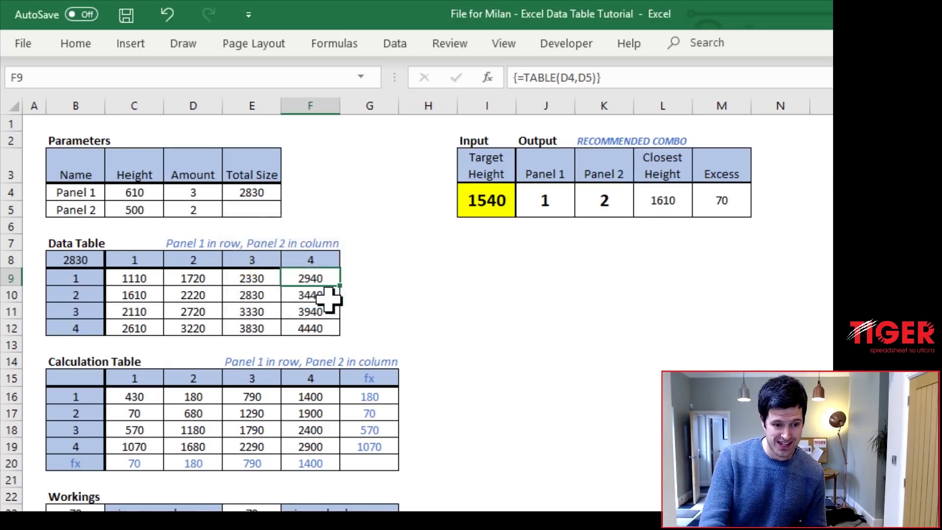
Step: Select the full data table result range C9:F12
{"action": "left_click", "coordinate": [124, 279]}
{"action": "key", "text": "shift+Right"}
{"action": "key", "text": "shift+Right"}
{"action": "key", "text": "shift+Right"}
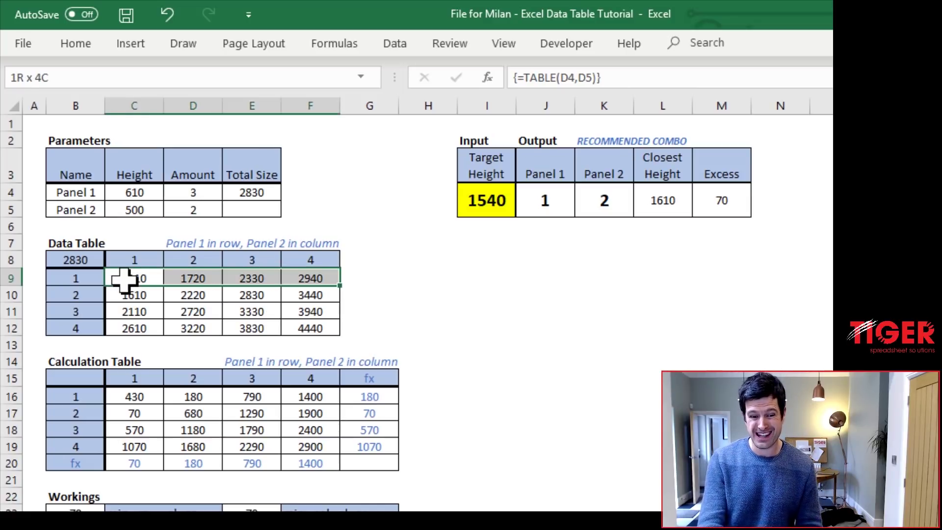
{"action": "key", "text": "shift+Down"}
{"action": "key", "text": "shift+Down"}
{"action": "key", "text": "shift+Down"}
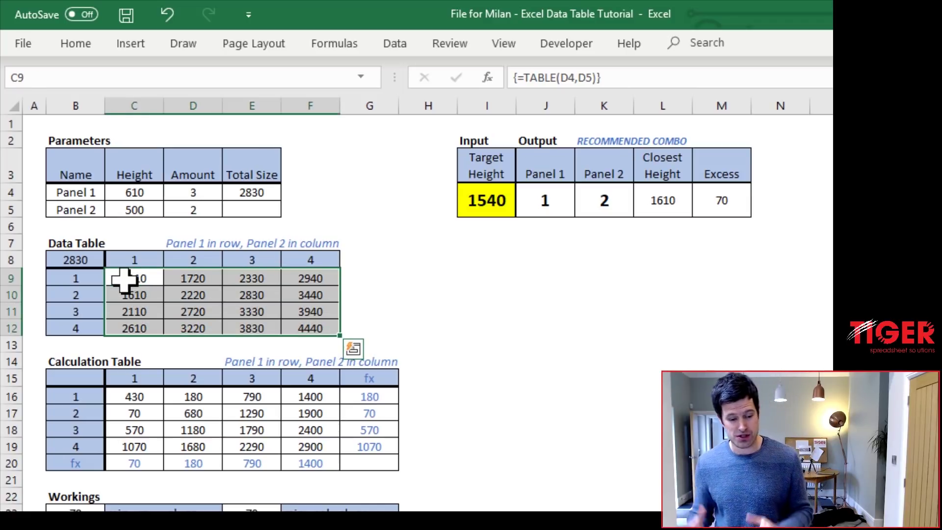
Step: Clear the data table results and the corner formula in B8
{"action": "key", "text": "Delete"}
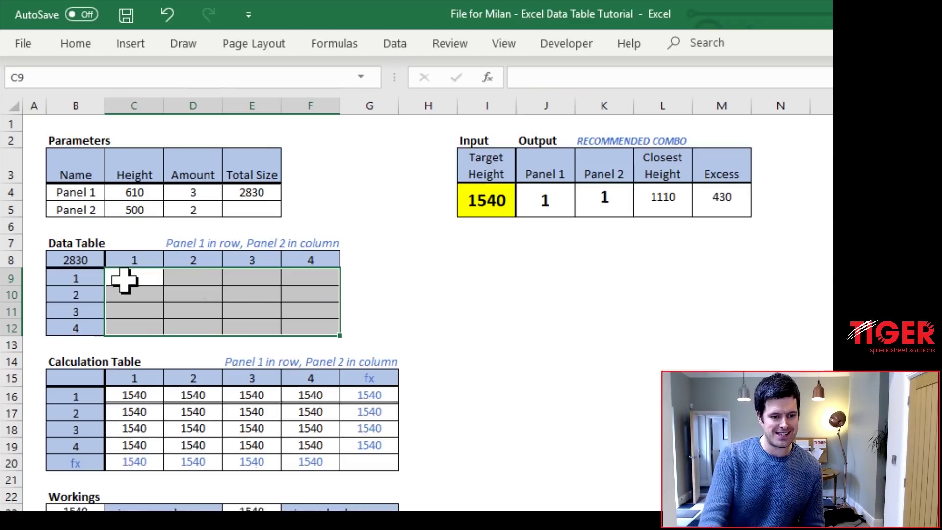
{"action": "key", "text": "Up"}
{"action": "key", "text": "Left"}
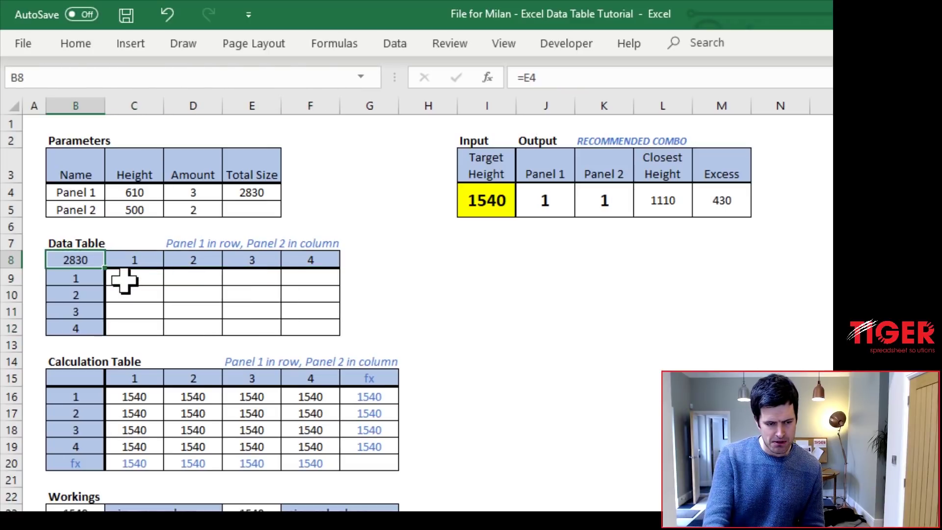
{"action": "key", "text": "Delete"}
Step: Select the column headers C8:F8 and row headers B9:B12, returning to B8
{"action": "key", "text": "Right"}
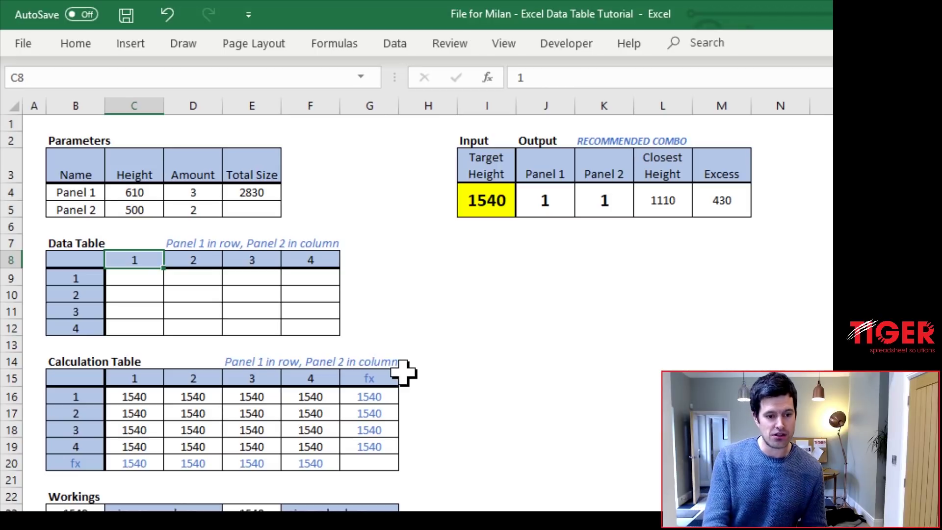
{"action": "key", "text": "shift+Right"}
{"action": "key", "text": "shift+Right"}
{"action": "key", "text": "shift+Right"}
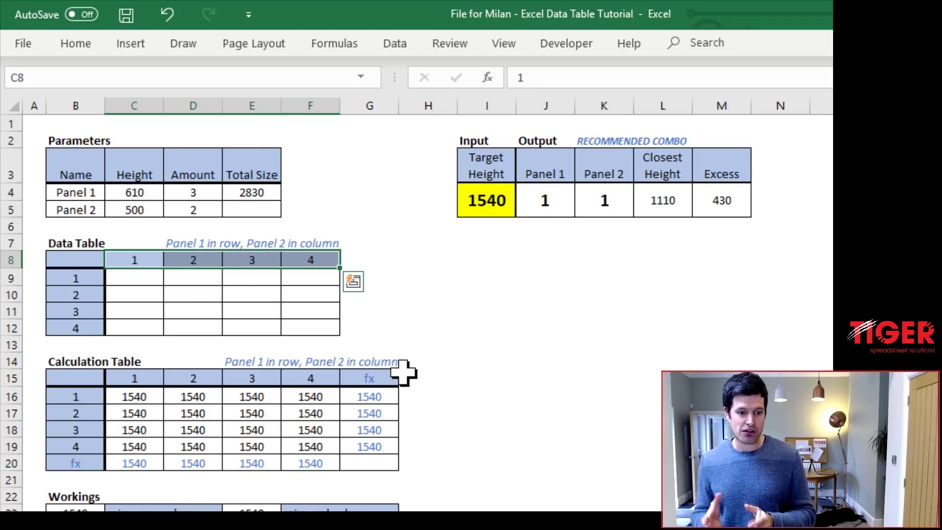
{"action": "key", "text": "Down"}
{"action": "key", "text": "Left"}
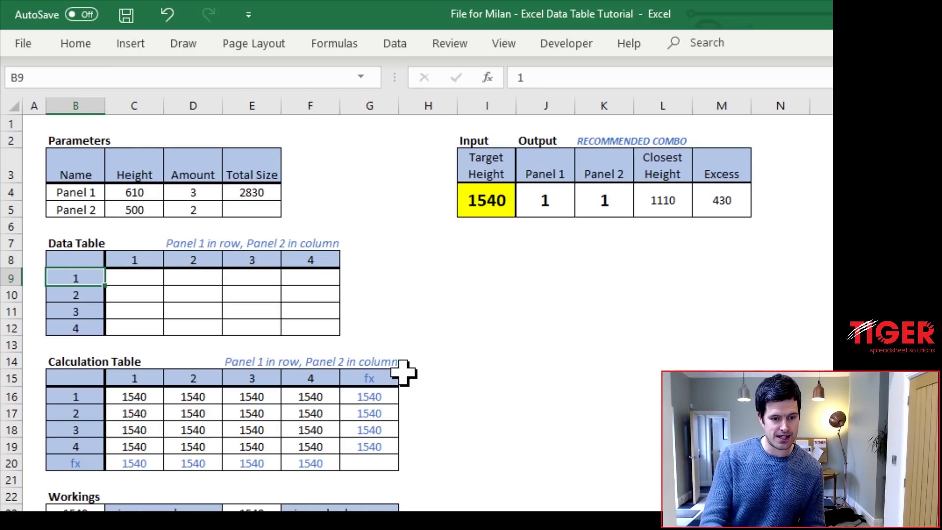
{"action": "key", "text": "shift+Down"}
{"action": "key", "text": "shift+Down"}
{"action": "key", "text": "shift+Down"}
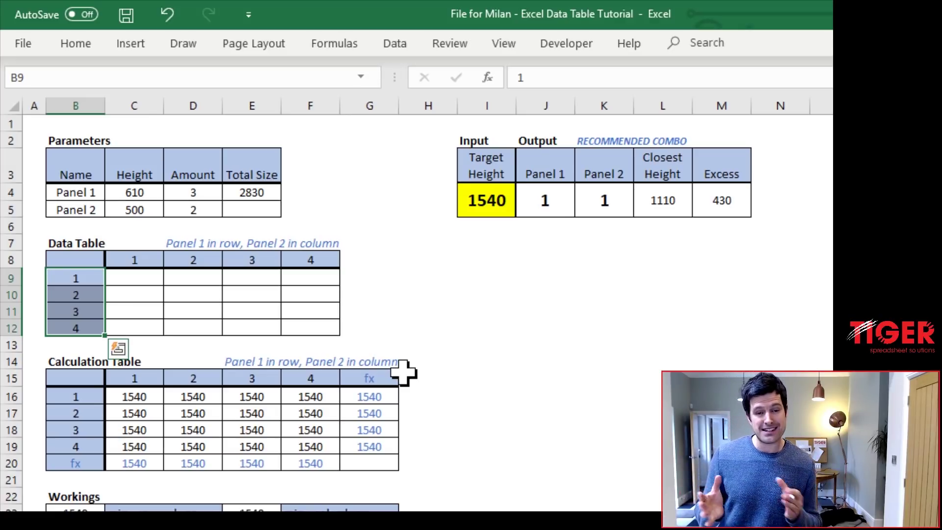
{"action": "key", "text": "Up"}
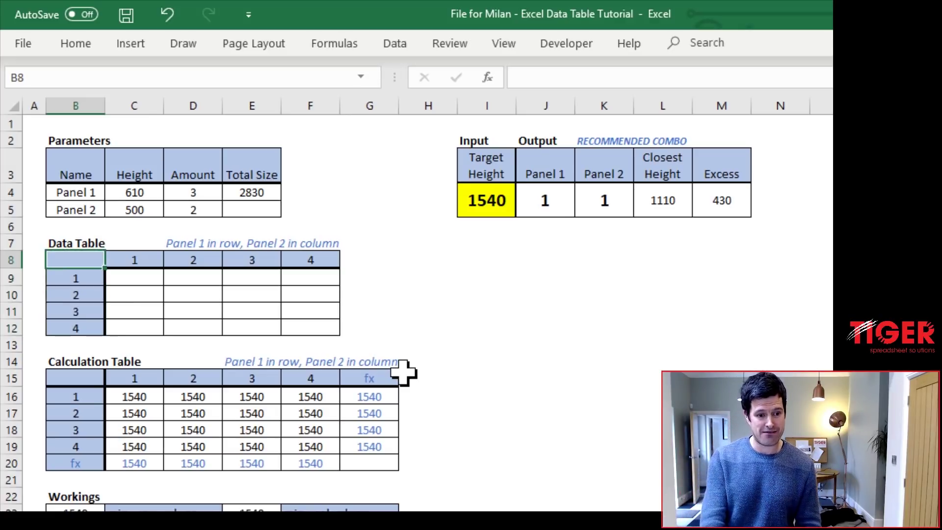
Step: Paste the panel counts 1 to 4 across C8:F8
{"action": "key", "text": "Right"}
{"action": "key", "text": "shift+Right"}
{"action": "key", "text": "shift+Right"}
{"action": "key", "text": "shift+Right"}
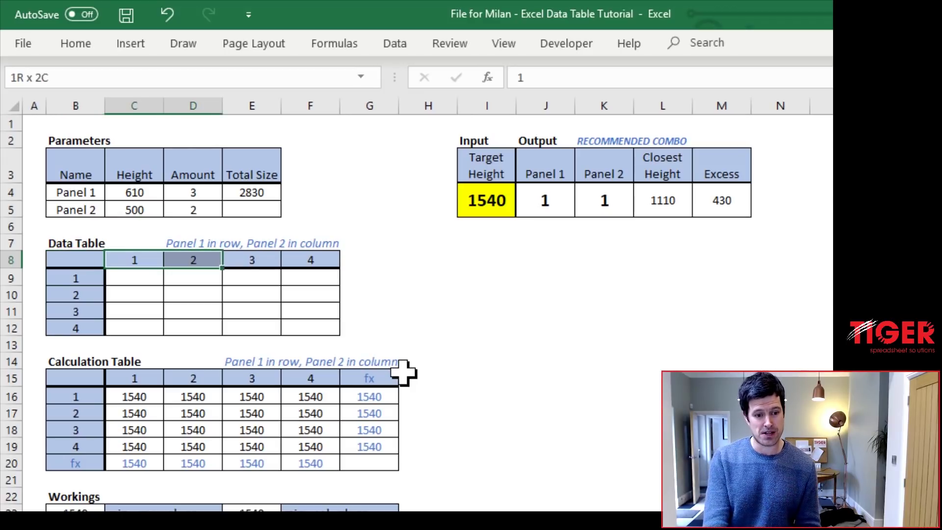
{"action": "key", "text": "ctrl+v"}
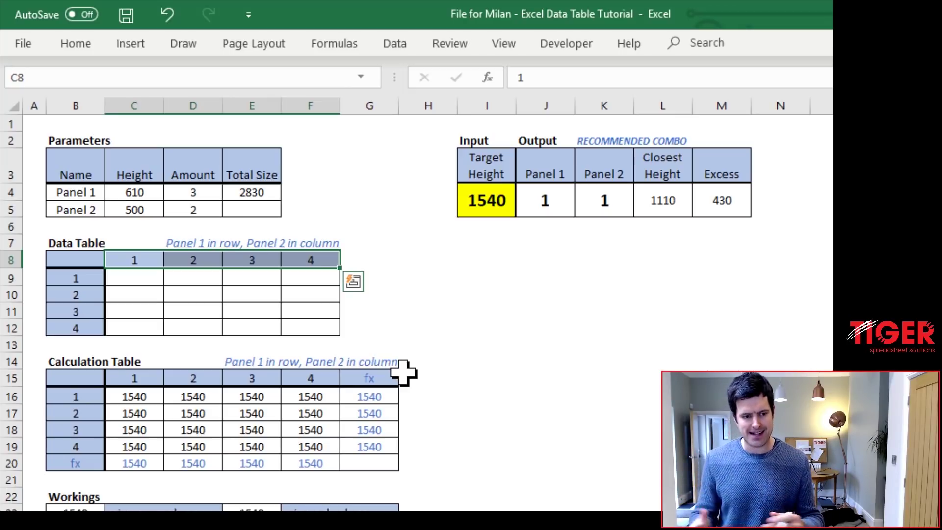
{"action": "key", "text": "Left"}
Step: Enter =E4 in corner cell B8 so it displays the 2830 Total Size
{"action": "type", "text": "="}
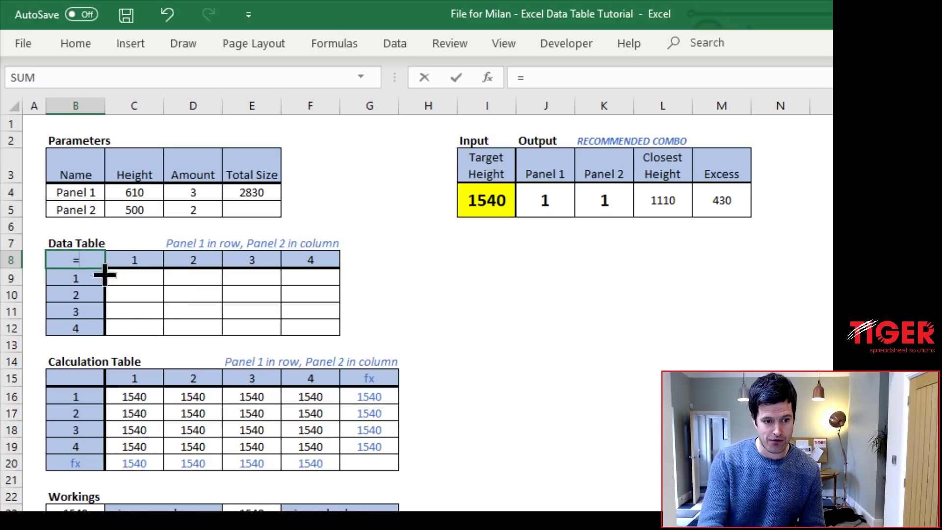
{"action": "left_click", "coordinate": [238, 192]}
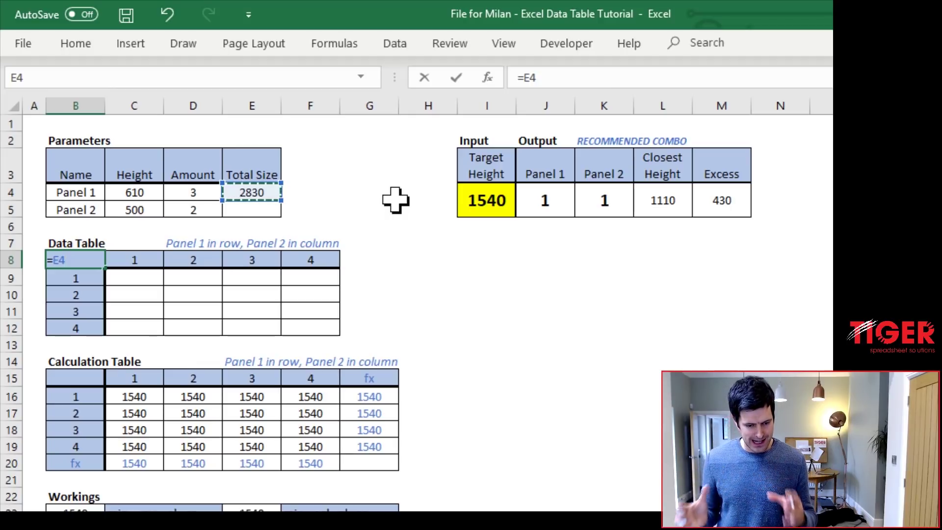
{"action": "key", "text": "Return"}
{"action": "key", "text": "Up"}
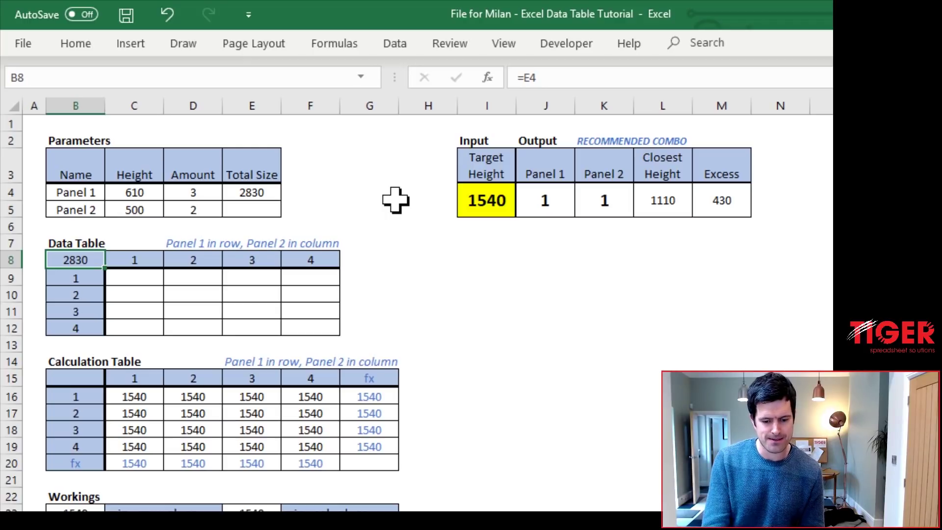
{"action": "key", "text": "shift+Right"}
{"action": "key", "text": "shift+Right"}
{"action": "key", "text": "shift+Right"}
{"action": "key", "text": "shift+Right"}
Step: Select B8:F12 and open What-If Analysis > Data Table
{"action": "key", "text": "shift+Down"}
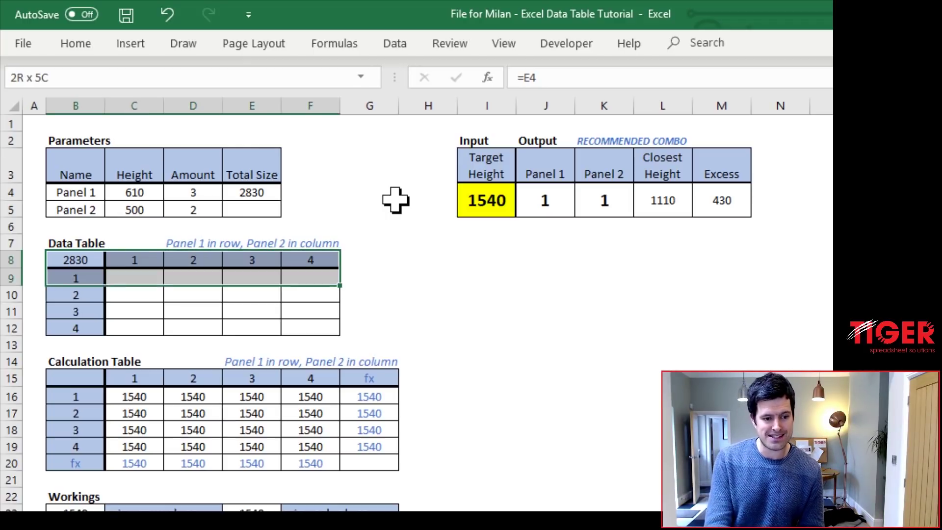
{"action": "key", "text": "shift+Down"}
{"action": "key", "text": "shift+Down"}
{"action": "key", "text": "shift+Down"}
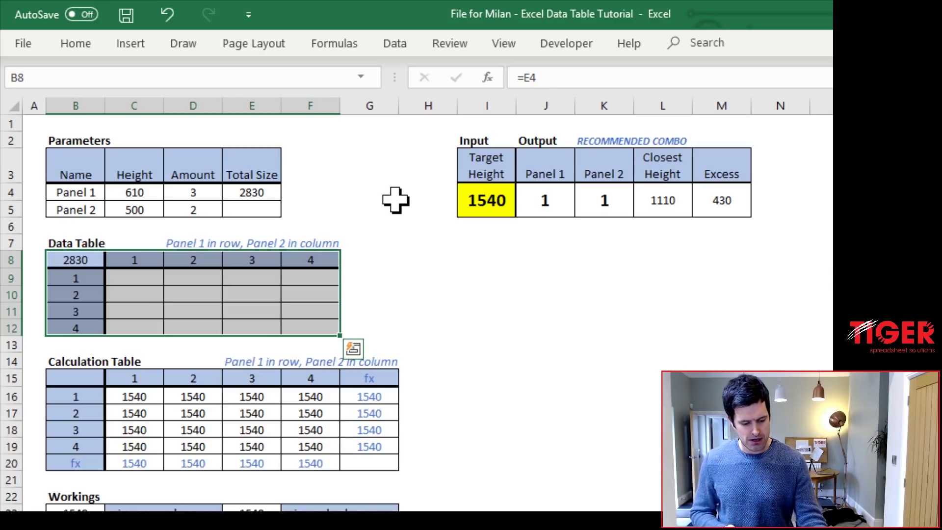
{"action": "key", "text": "alt"}
{"action": "key", "text": "a"}
{"action": "key", "text": "Escape"}
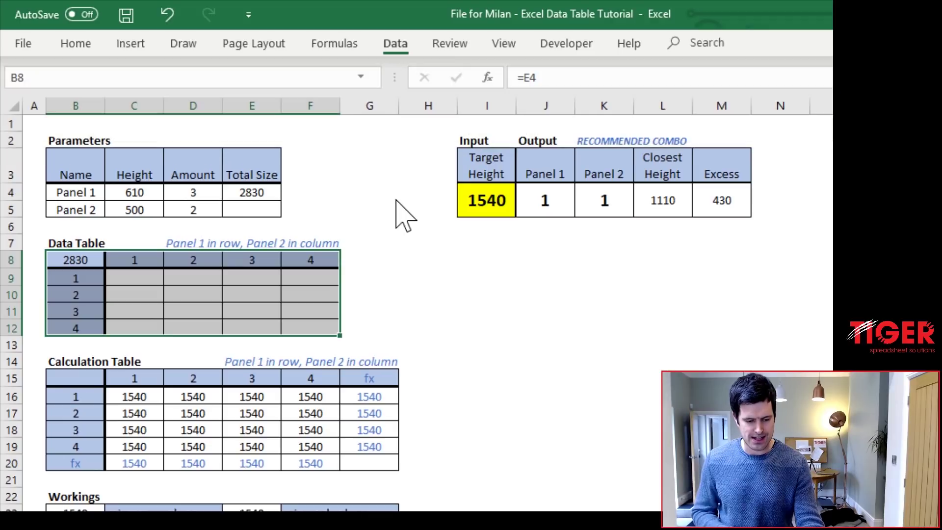
{"action": "key", "text": "alt+a"}
{"action": "key", "text": "w"}
{"action": "key", "text": "t"}
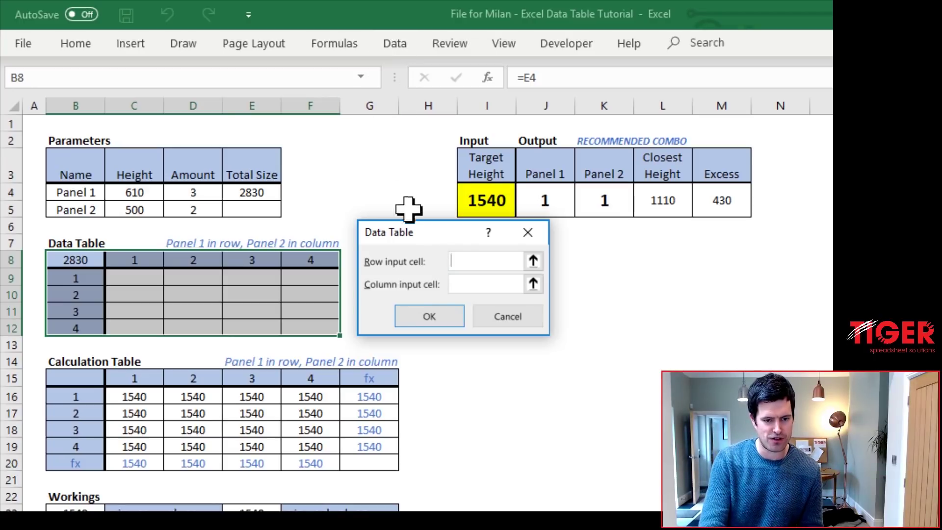
Step: Create the data table with row input cell D4 and column input cell D5
{"action": "left_click_drag", "start_coordinate": [414, 234], "coordinate": [426, 216]}
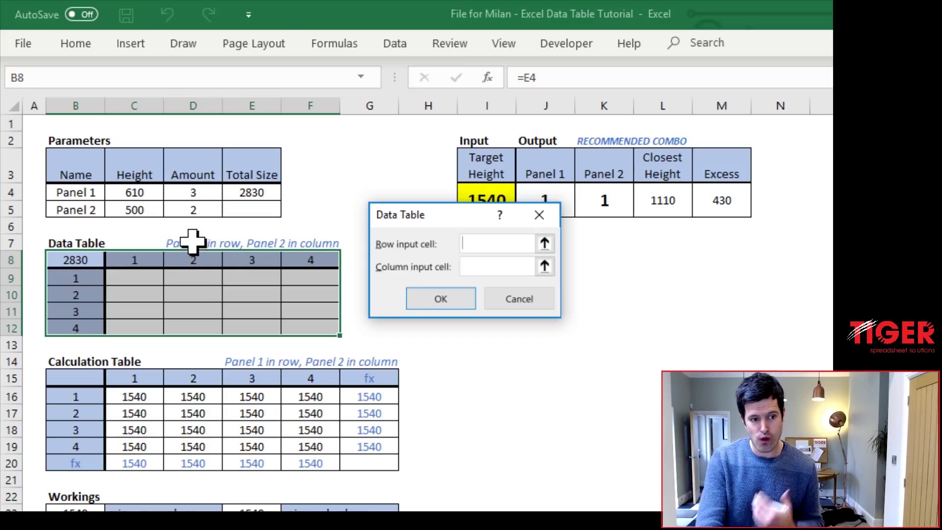
{"action": "left_click", "coordinate": [202, 193]}
{"action": "left_click", "coordinate": [483, 267]}
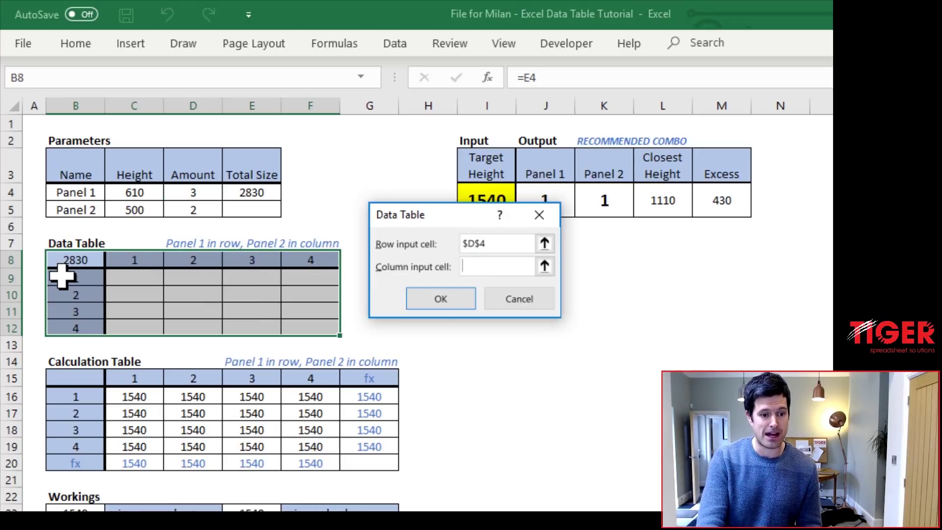
{"action": "left_click", "coordinate": [188, 212]}
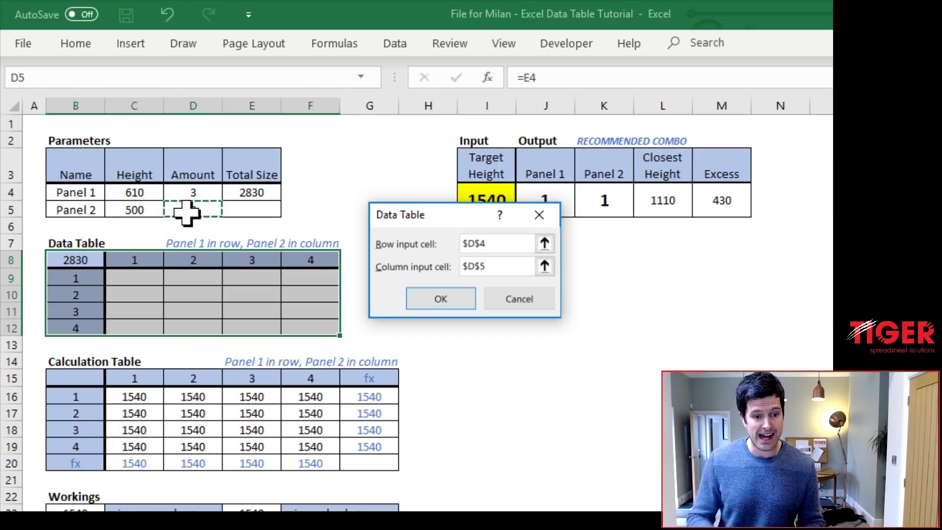
{"action": "left_click", "coordinate": [441, 307]}
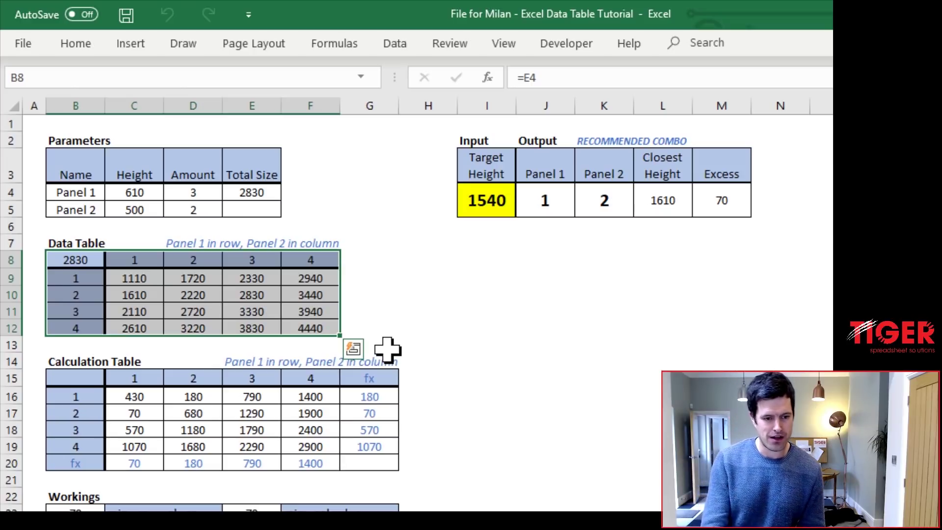
{"action": "key", "text": "Left"}
Step: Check the refilled data table results
{"action": "key", "text": "Down"}
{"action": "key", "text": "Right"}
{"action": "key", "text": "Right"}
{"action": "key", "text": "Right"}
{"action": "key", "text": "Right"}
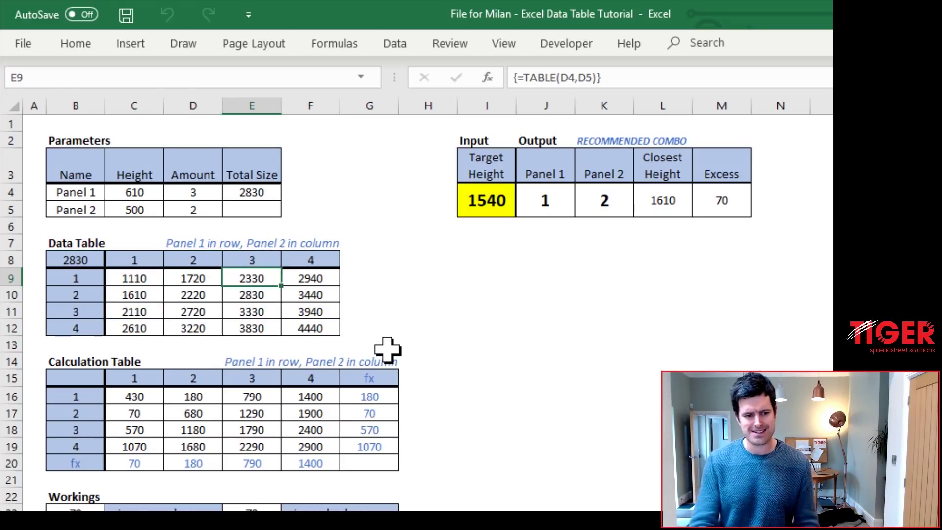
{"action": "key", "text": "Right"}
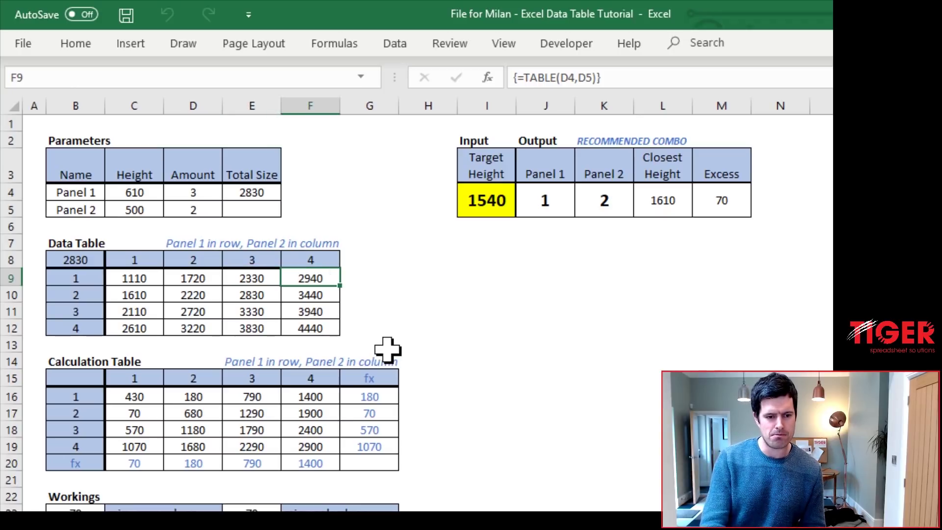
Step: Set the Panel 1 amount to 4 and the Panel 2 amount to 1
{"action": "left_click", "coordinate": [171, 193]}
{"action": "type", "text": "4"}
{"action": "key", "text": "Return"}
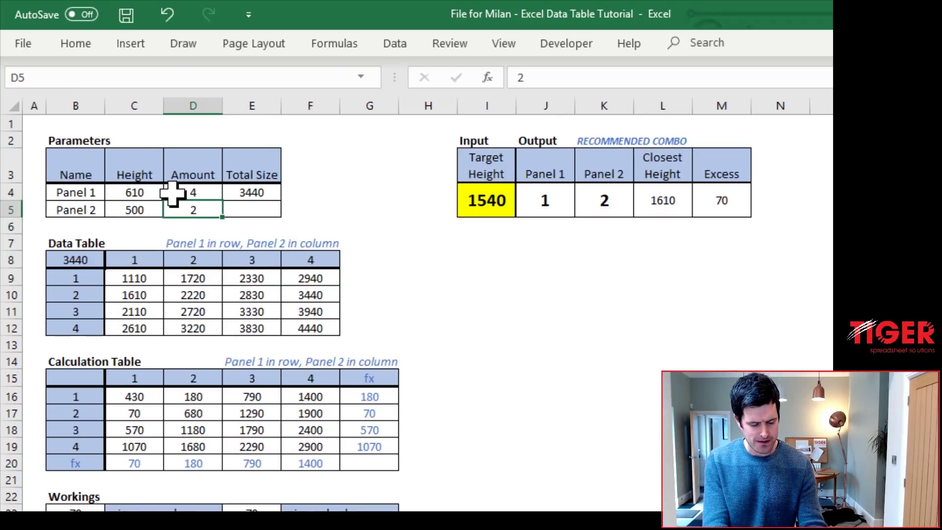
{"action": "type", "text": "1"}
{"action": "key", "text": "Return"}
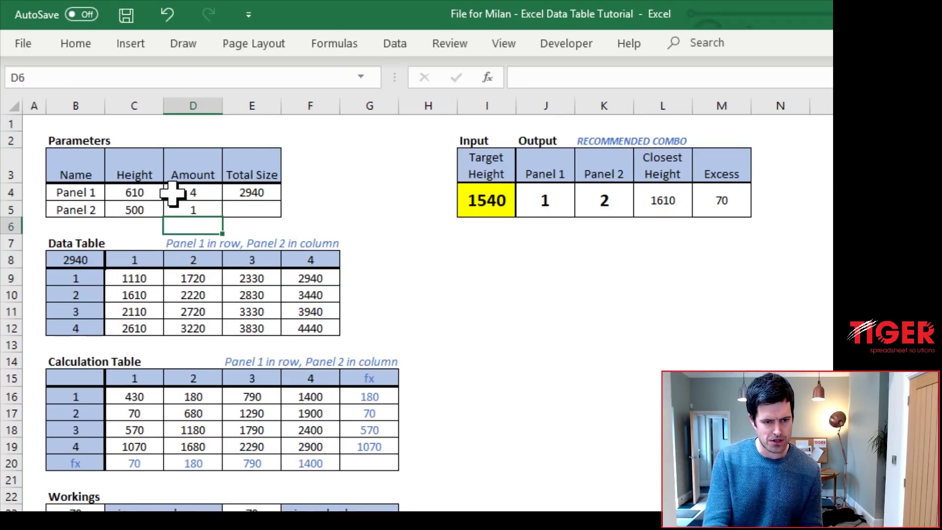
Step: Inspect the E4 Total Size and F9 TABLE formulas, then select the target and recommended outputs
{"action": "left_click", "coordinate": [254, 191]}
{"action": "left_click", "coordinate": [309, 276]}
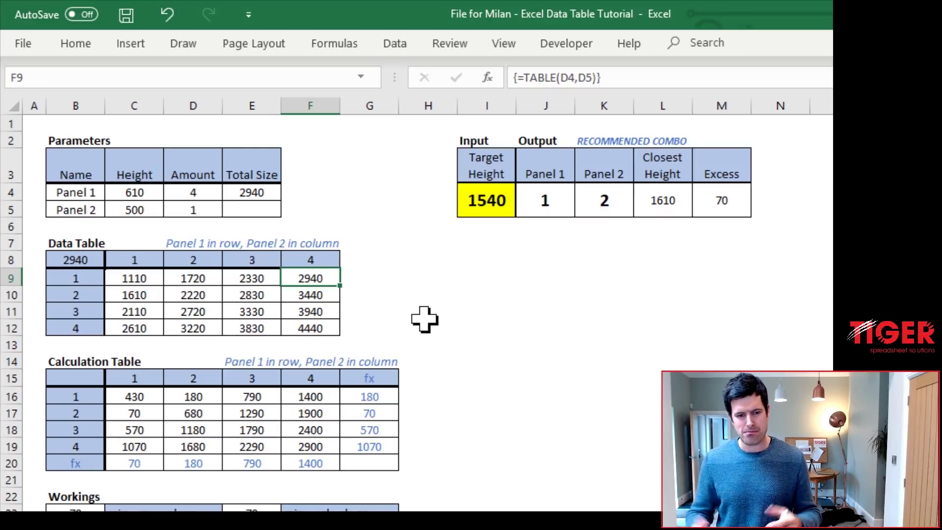
{"action": "left_click_drag", "start_coordinate": [484, 198], "coordinate": [620, 197]}
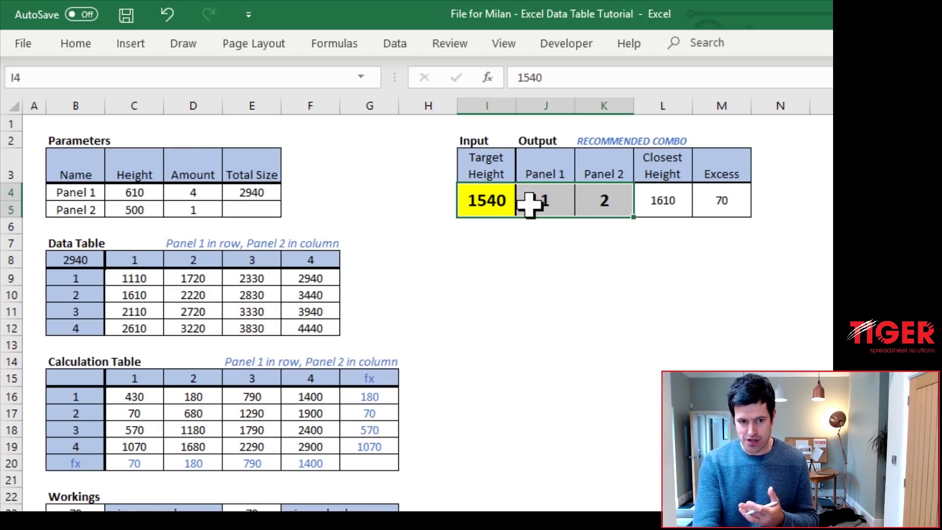
{"action": "left_click", "coordinate": [488, 203]}
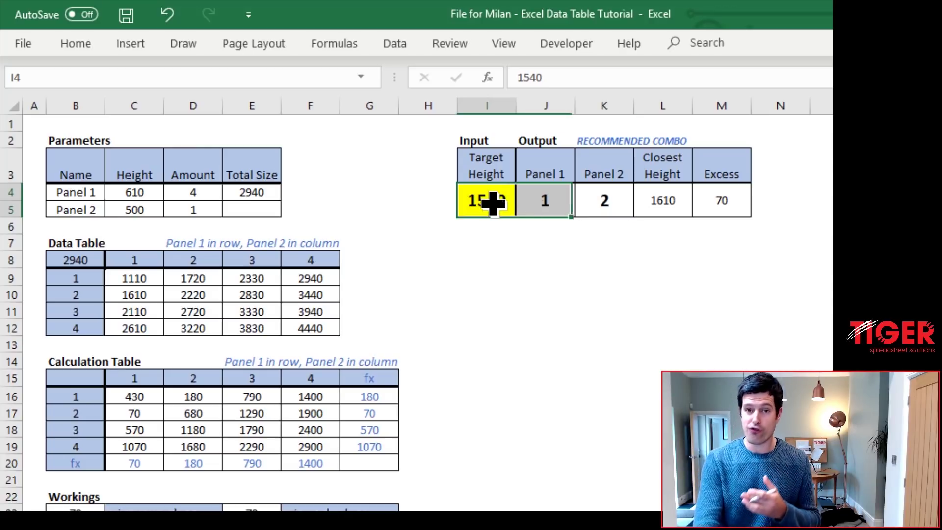
{"action": "left_click", "coordinate": [243, 409]}
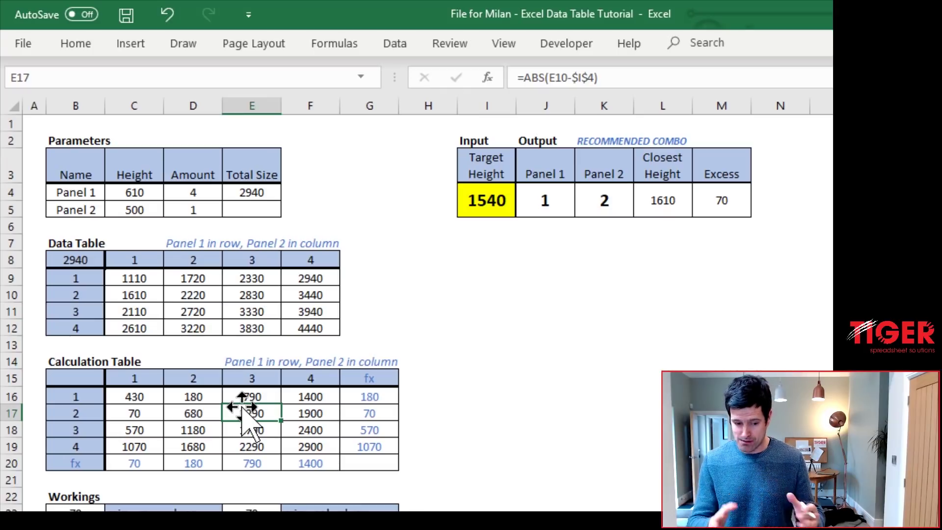
{"action": "key", "text": "Left"}
{"action": "key", "text": "Left"}
{"action": "key", "text": "Up"}
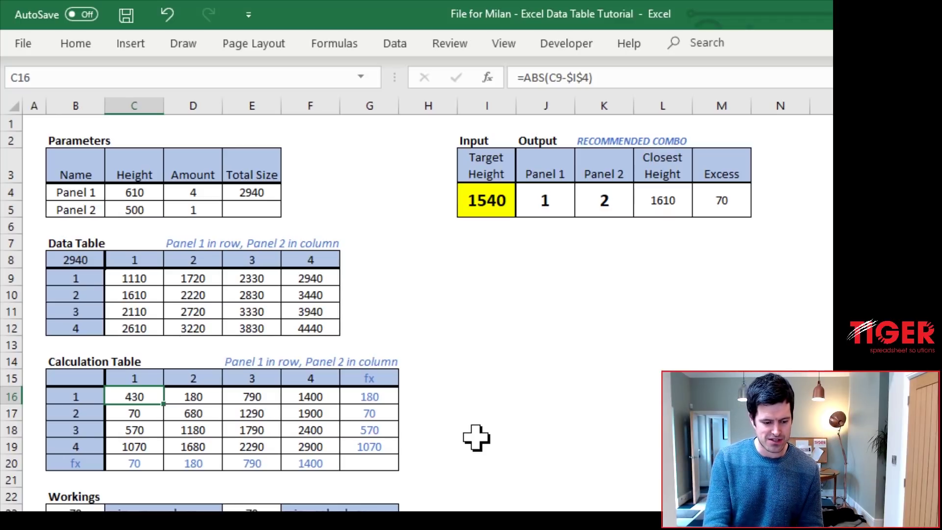
{"action": "key", "text": "F2"}
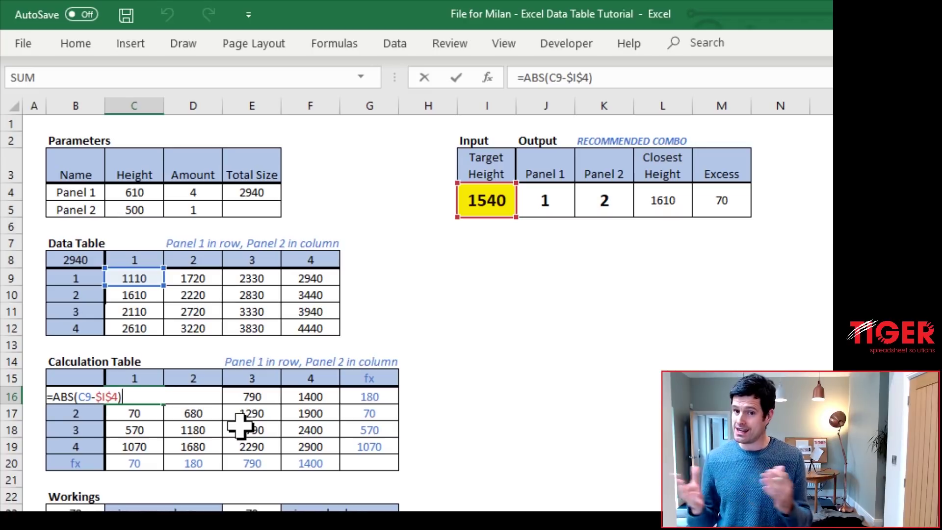
Step: Clear the Calculation Table's values, keeping only C16 to rebuild
{"action": "key", "text": "ctrl+Return"}
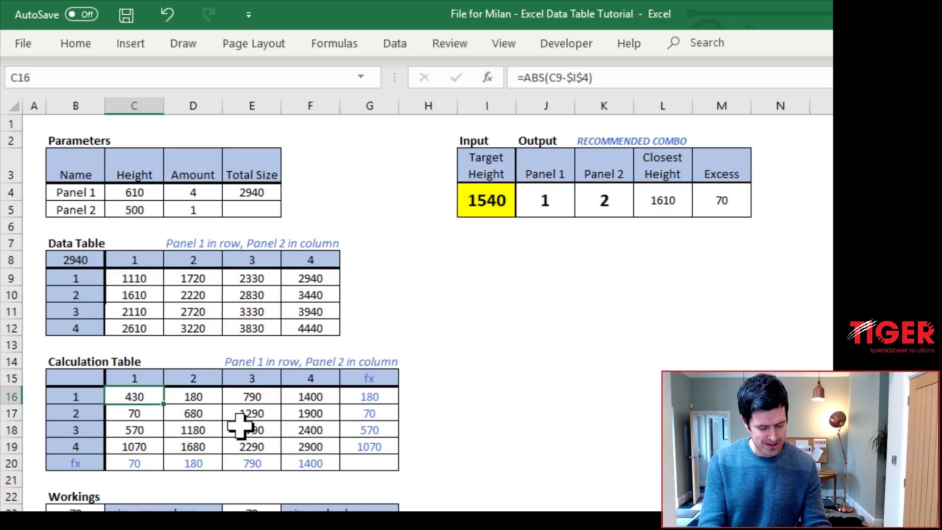
{"action": "key", "text": "ctrl+shift+Right"}
{"action": "key", "text": "ctrl+shift+Down"}
{"action": "key", "text": "Delete"}
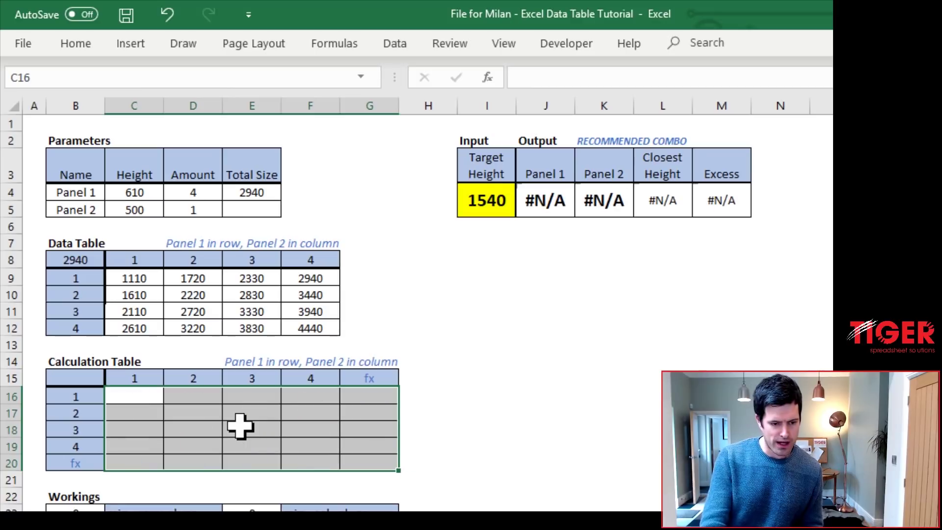
{"action": "key", "text": "shift+BackSpace"}
Step: Enter =C9-$I$4 in C16 with the target height reference locked absolute
{"action": "type", "text": "="}
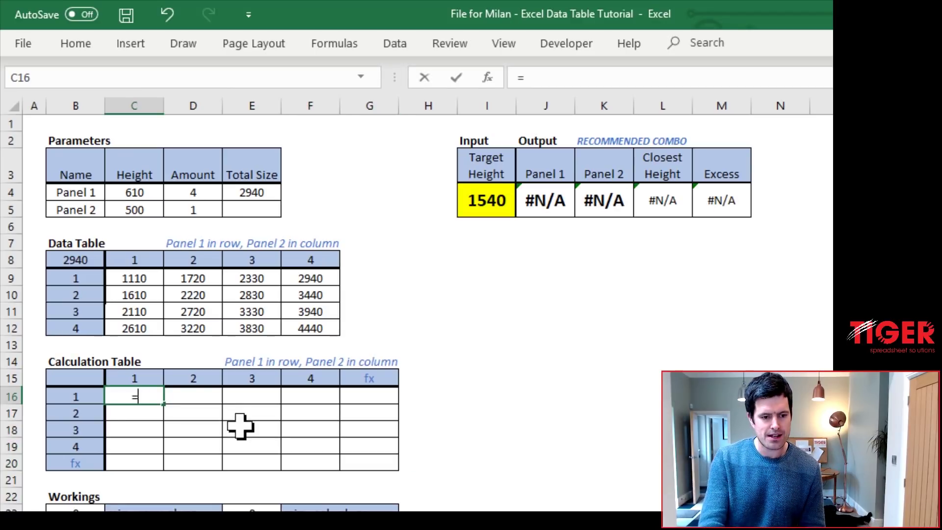
{"action": "key", "text": "Up"}
{"action": "key", "text": "Up"}
{"action": "key", "text": "Up"}
{"action": "key", "text": "Up"}
{"action": "key", "text": "Up"}
{"action": "key", "text": "Up"}
{"action": "key", "text": "Up"}
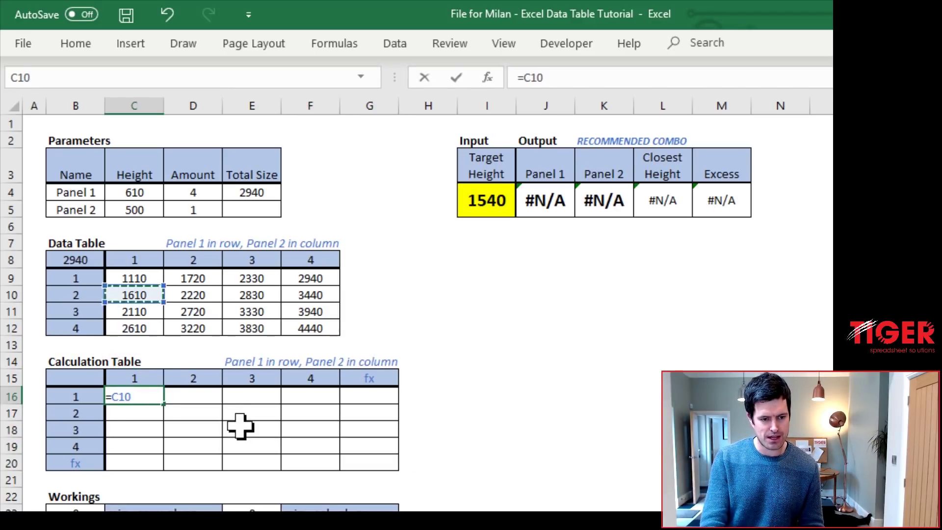
{"action": "type", "text": "-"}
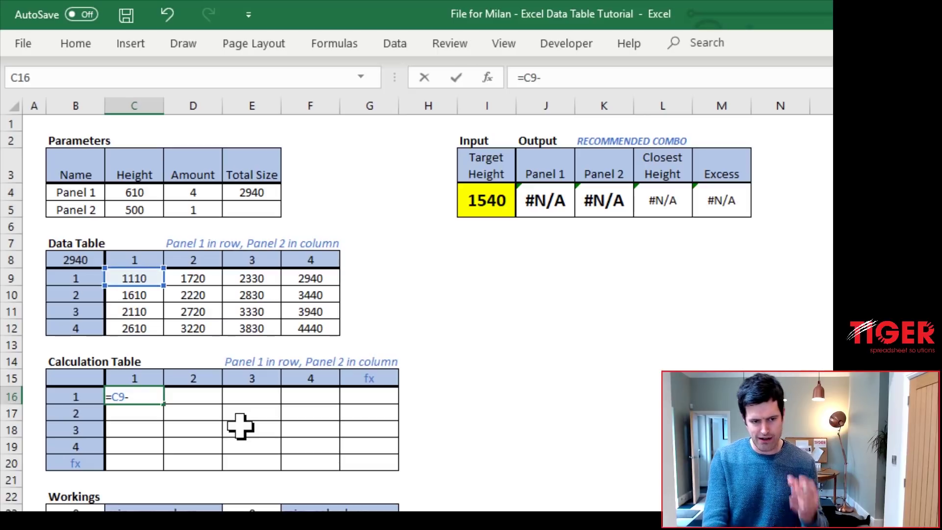
{"action": "key", "text": "Right"}
{"action": "key", "text": "Right"}
{"action": "key", "text": "Right"}
{"action": "key", "text": "Right"}
{"action": "key", "text": "Right"}
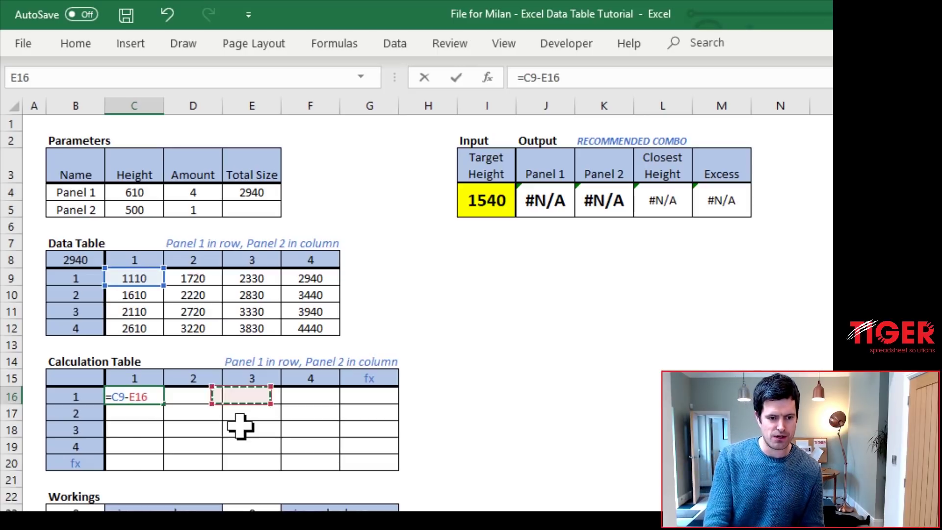
{"action": "key", "text": "Up"}
{"action": "key", "text": "Up"}
{"action": "key", "text": "Up"}
{"action": "key", "text": "Up"}
{"action": "key", "text": "Up"}
{"action": "key", "text": "Up"}
{"action": "key", "text": "Up"}
{"action": "key", "text": "Up"}
{"action": "key", "text": "Up"}
{"action": "key", "text": "Up"}
{"action": "key", "text": "Up"}
{"action": "key", "text": "Up"}
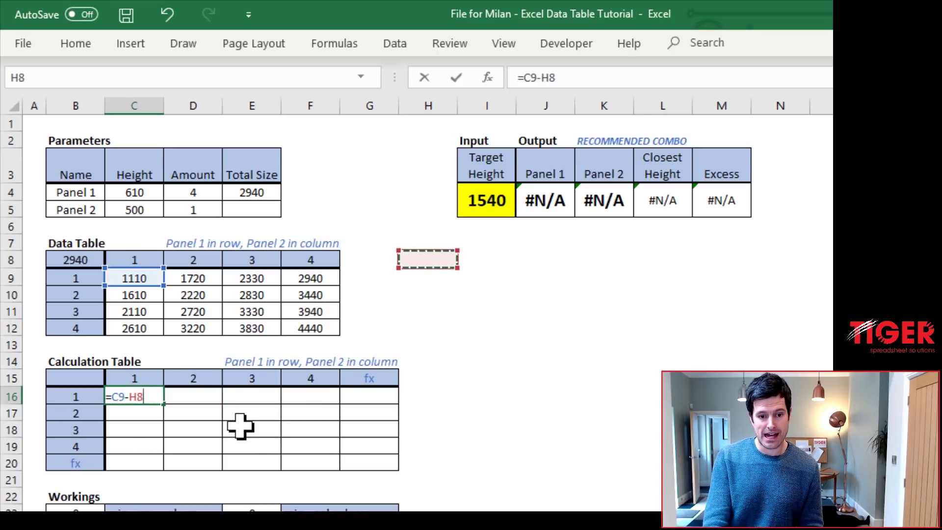
{"action": "key", "text": "Right"}
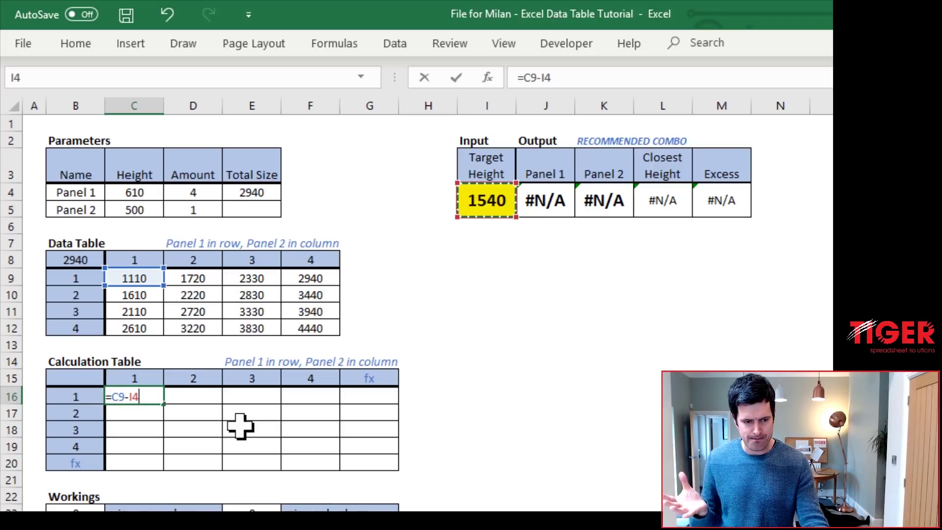
{"action": "key", "text": "F4"}
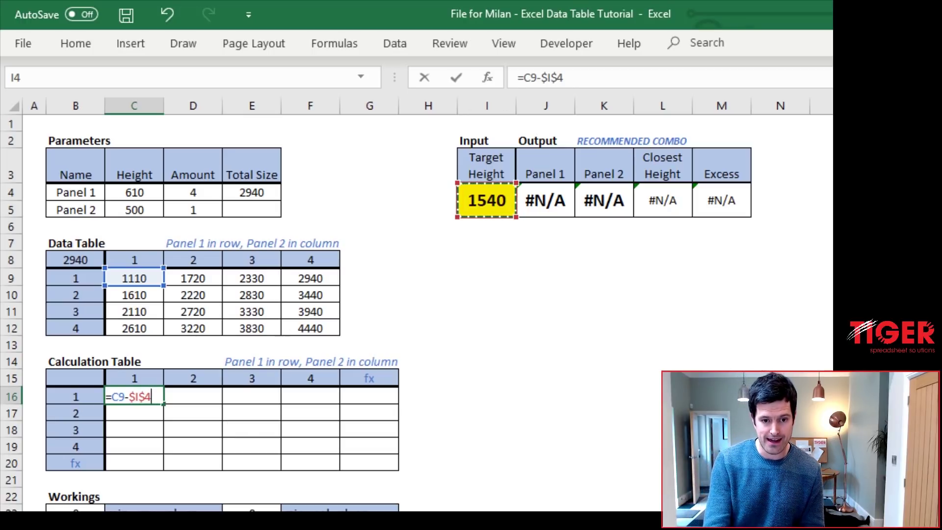
Step: Wrap the formula in ABS so C16 reads =ABS(C9-$I$4), showing 430
{"action": "left_click", "coordinate": [565, 77]}
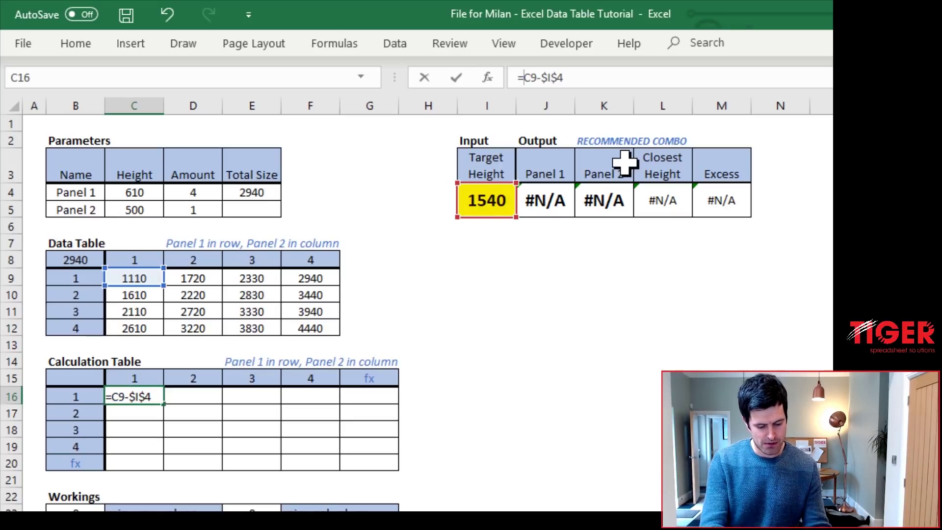
{"action": "type", "text": "abs("}
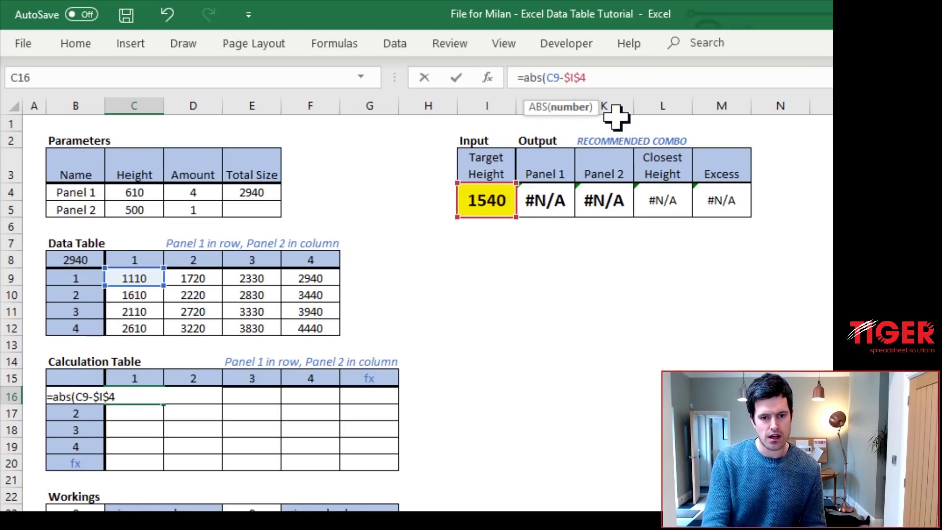
{"action": "left_click", "coordinate": [586, 77]}
{"action": "type", "text": ")"}
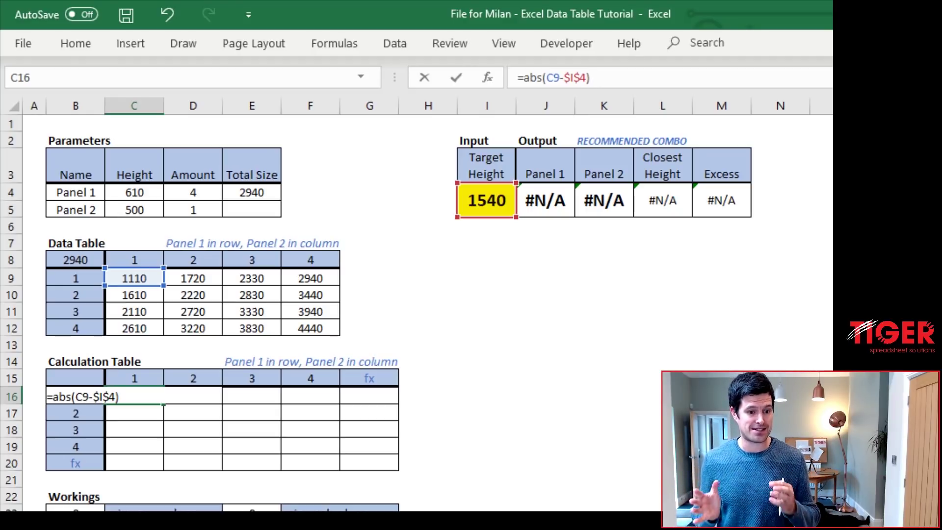
{"action": "left_click", "coordinate": [486, 412]}
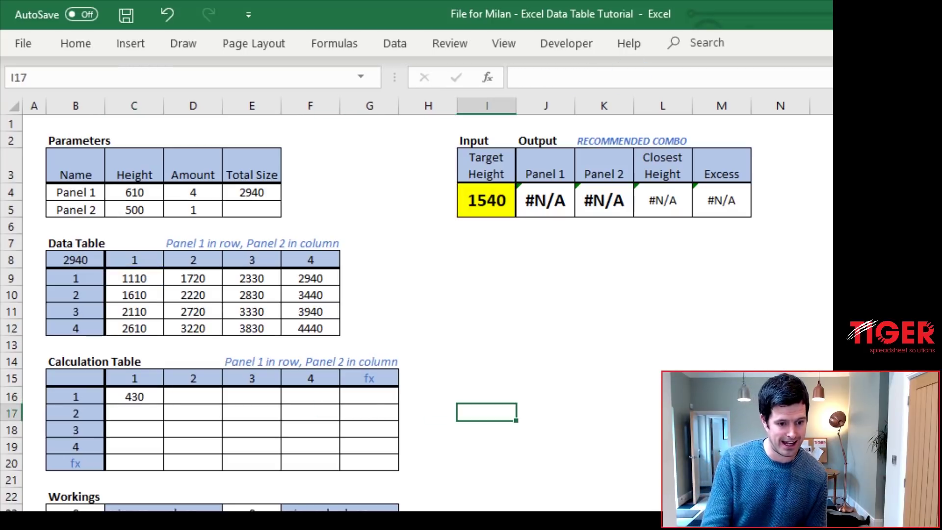
{"action": "key", "text": "Left"}
{"action": "key", "text": "Left"}
{"action": "key", "text": "Left"}
{"action": "key", "text": "Left"}
{"action": "key", "text": "Left"}
{"action": "key", "text": "Up"}
{"action": "key", "text": "Left"}
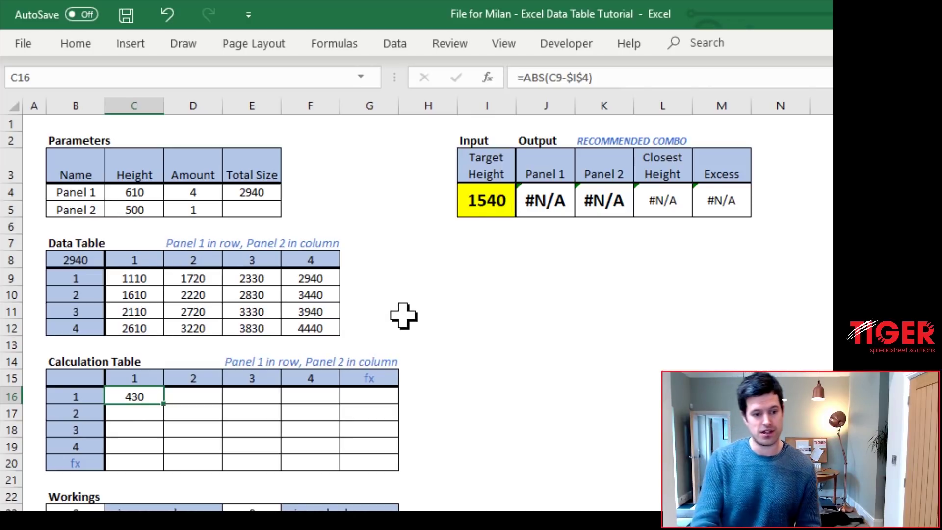
Step: Copy C16 and paste formulas only into C16:F19
{"action": "key", "text": "ctrl+c"}
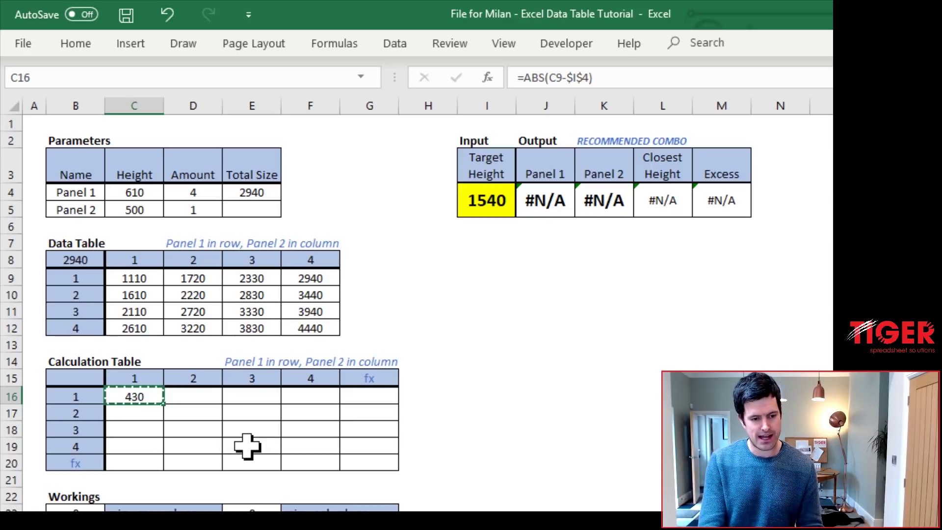
{"action": "key", "text": "shift+Right"}
{"action": "key", "text": "shift+Right"}
{"action": "key", "text": "shift+Right"}
{"action": "key", "text": "shift+Down"}
{"action": "key", "text": "shift+Down"}
{"action": "key", "text": "shift+Down"}
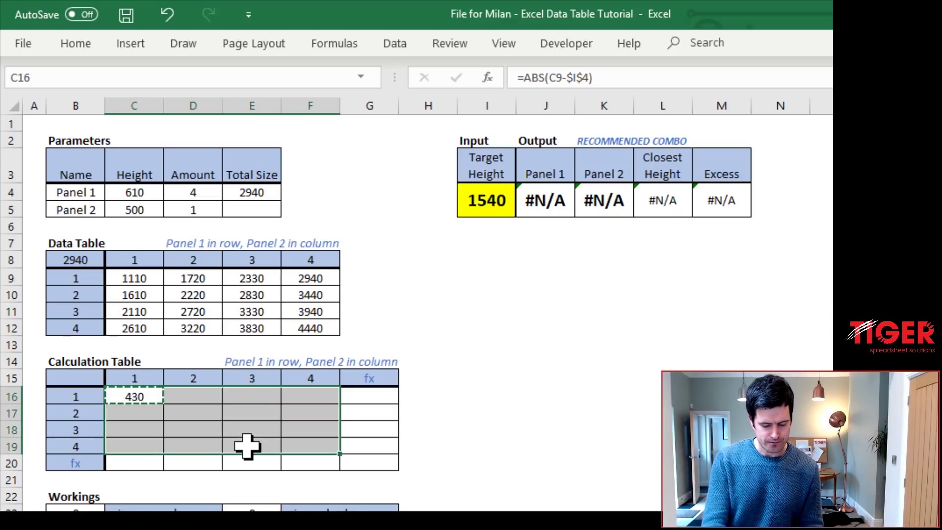
{"action": "key", "text": "ctrl+alt+v"}
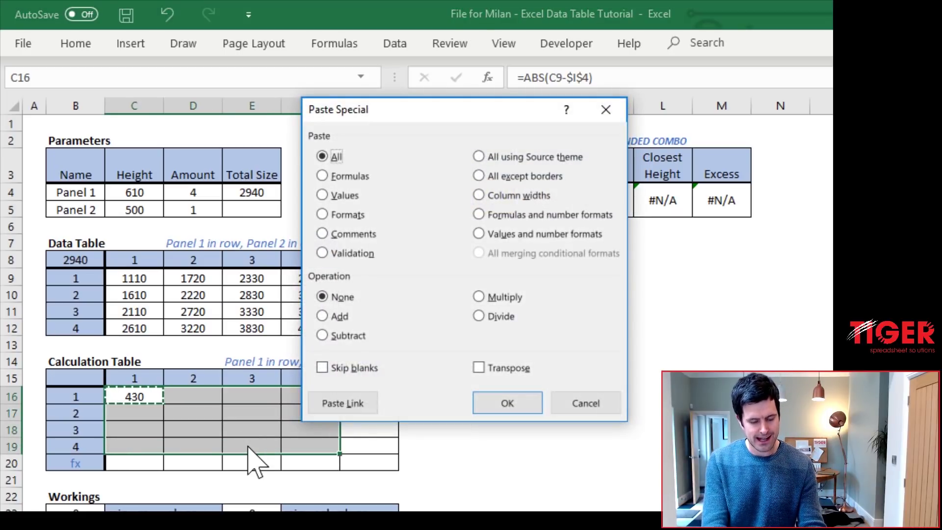
{"action": "key", "text": "f"}
{"action": "key", "text": "Return"}
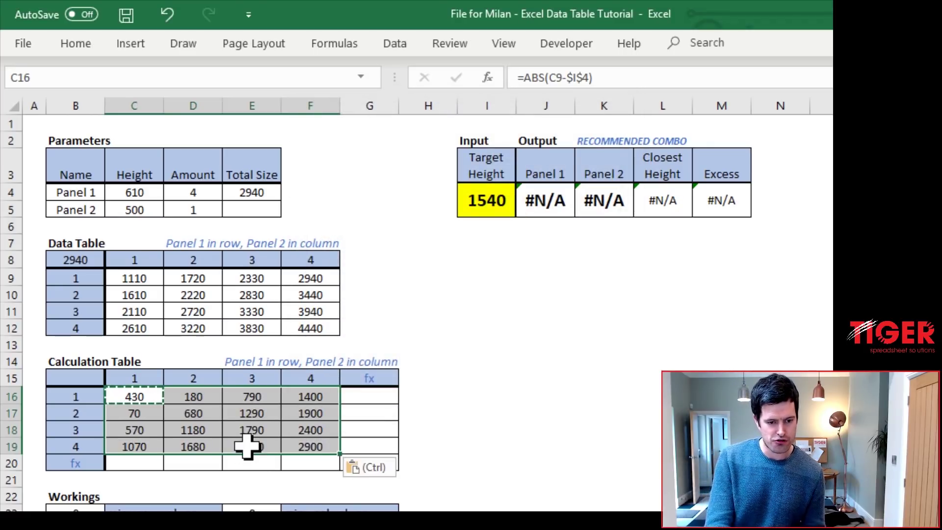
{"action": "key", "text": "Escape"}
Step: Check the pasted references in F19 and D18 without changing them
{"action": "key", "text": "Right"}
{"action": "key", "text": "Right"}
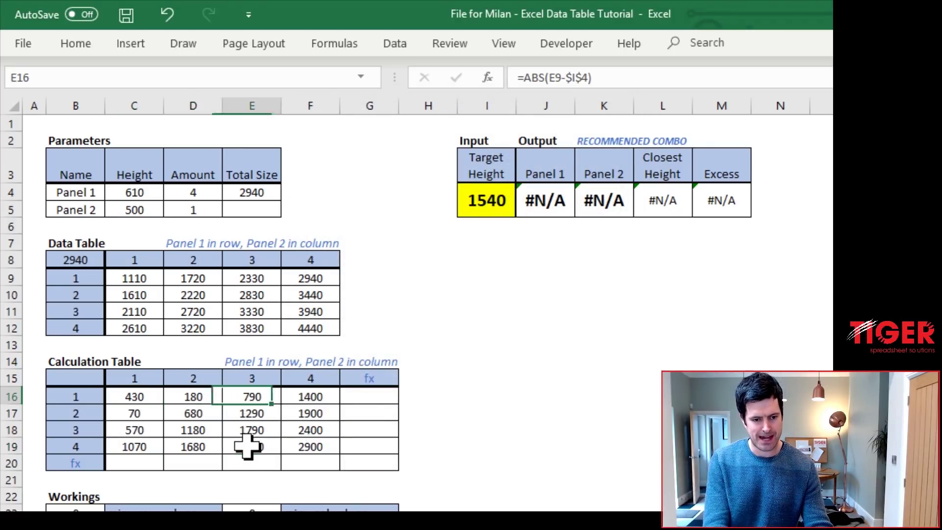
{"action": "key", "text": "Right"}
{"action": "key", "text": "Down"}
{"action": "key", "text": "Down"}
{"action": "key", "text": "Down"}
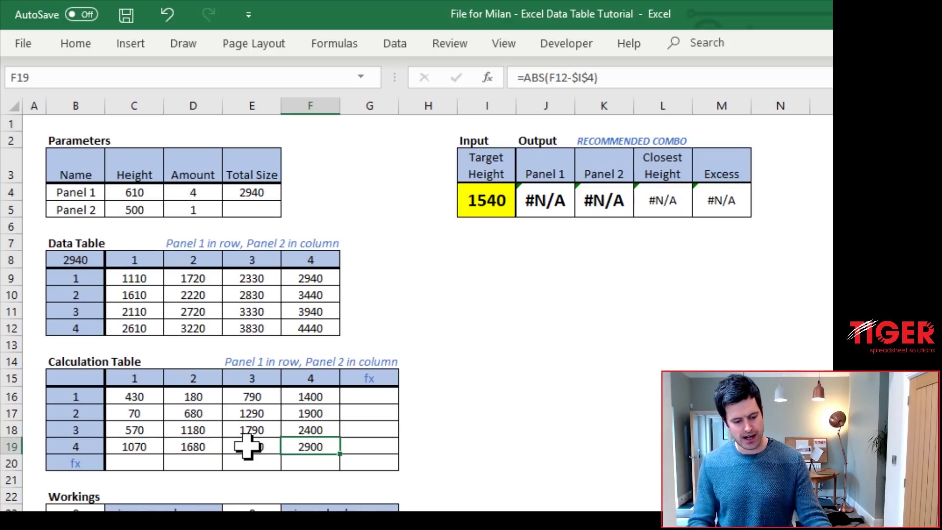
{"action": "key", "text": "F2"}
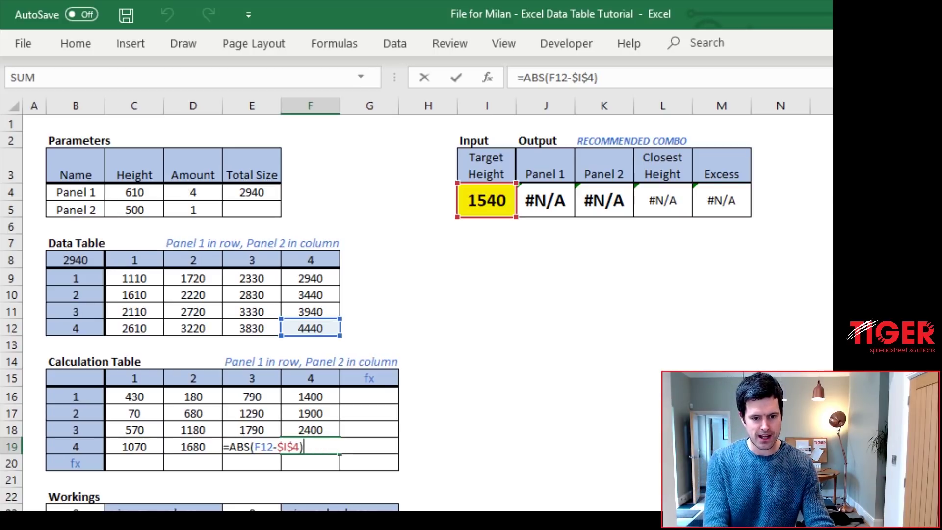
{"action": "key", "text": "ctrl+Return"}
{"action": "key", "text": "Left"}
{"action": "key", "text": "Left"}
{"action": "key", "text": "Up"}
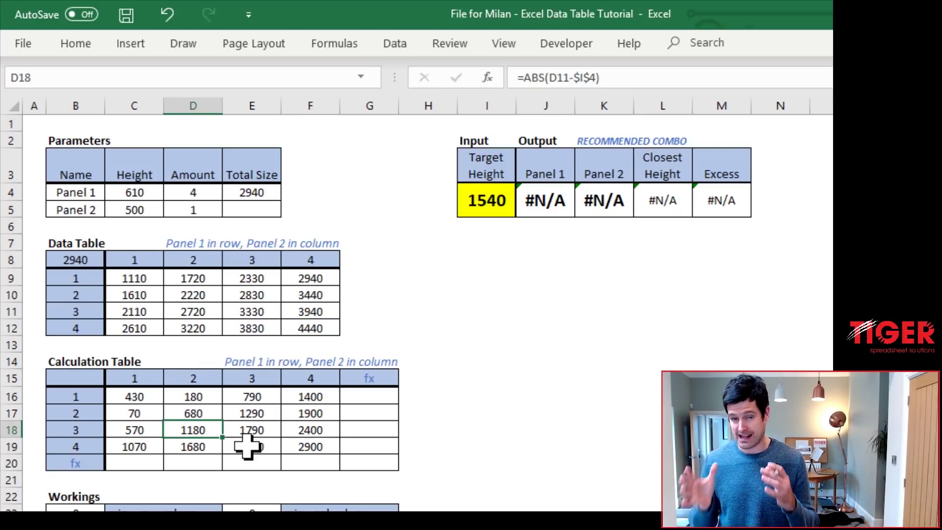
{"action": "key", "text": "F2"}
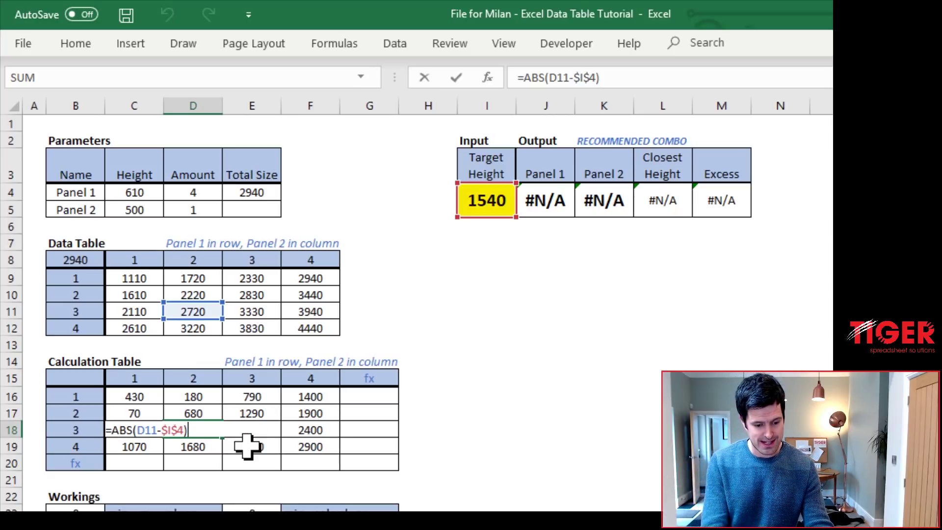
{"action": "key", "text": "ctrl+Return"}
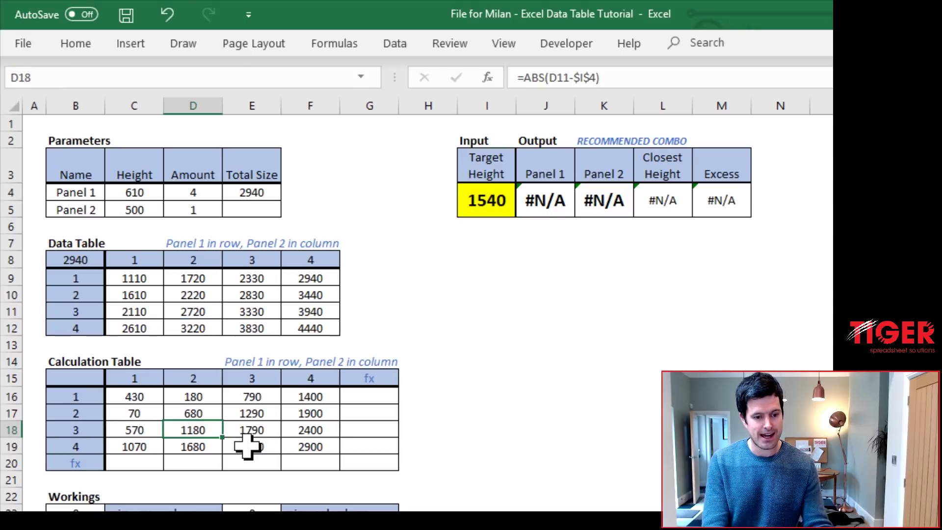
{"action": "key", "text": "Right"}
{"action": "key", "text": "Right"}
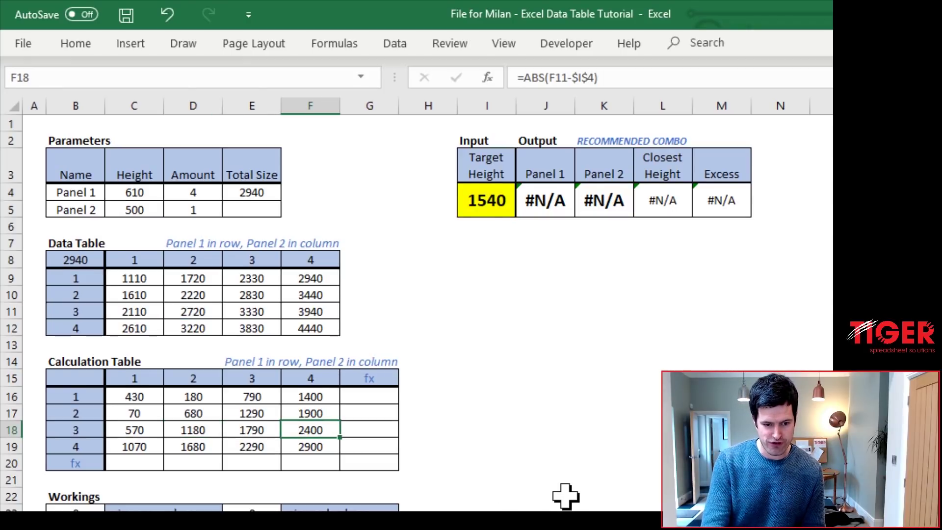
{"action": "scroll", "coordinate": [565, 497], "scroll_direction": "down", "scroll_amount": 1}
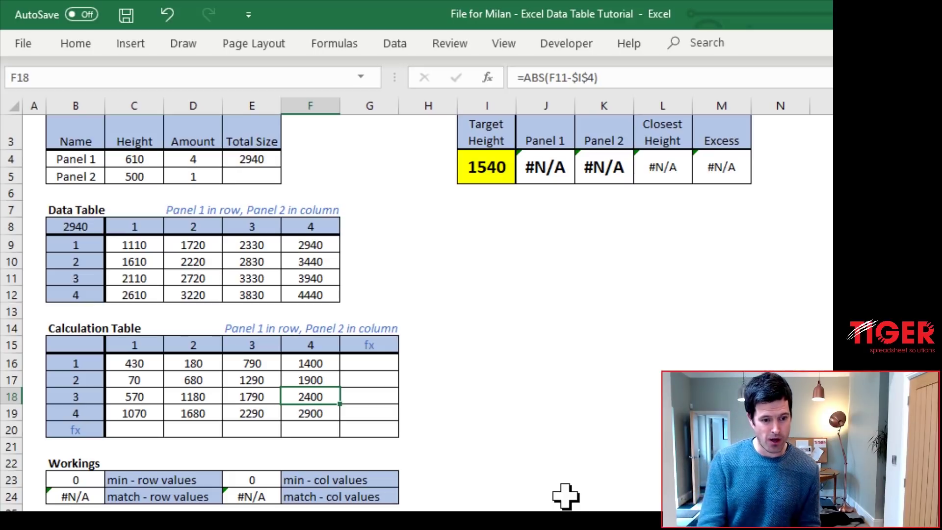
{"action": "key", "text": "Left"}
{"action": "key", "text": "Left"}
{"action": "key", "text": "Left"}
{"action": "key", "text": "Up"}
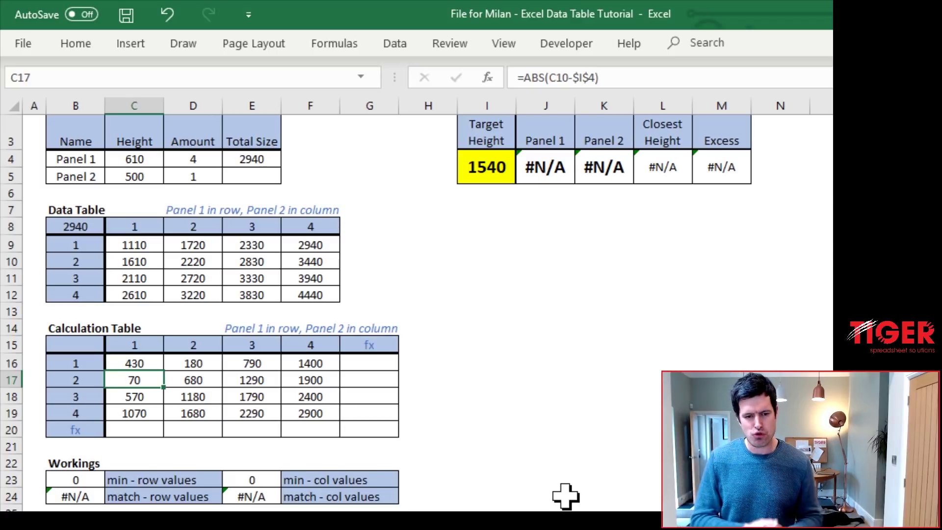
{"action": "left_click", "coordinate": [557, 171]}
{"action": "key", "text": "Right"}
{"action": "key", "text": "Left"}
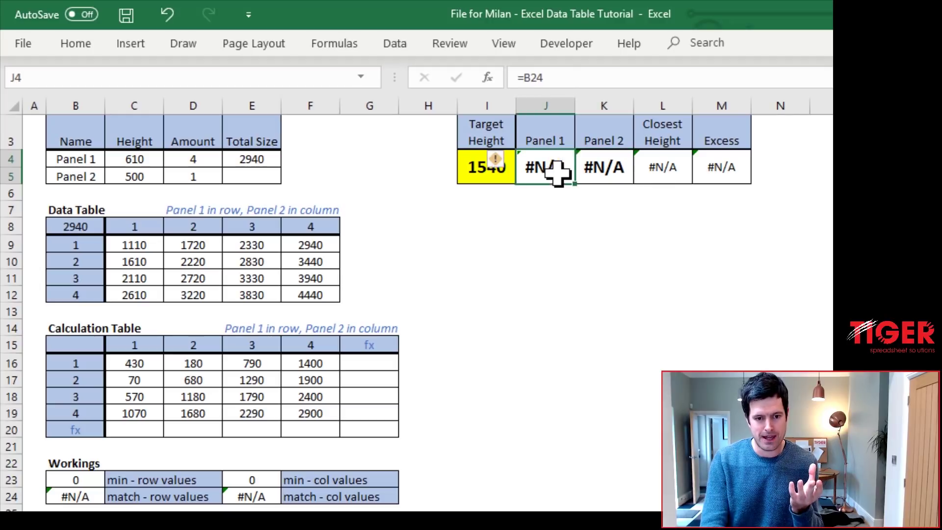
{"action": "key", "text": "Down"}
{"action": "key", "text": "Down"}
{"action": "key", "text": "Down"}
{"action": "key", "text": "Down"}
{"action": "key", "text": "Down"}
{"action": "key", "text": "Down"}
{"action": "key", "text": "Down"}
{"action": "key", "text": "Down"}
{"action": "key", "text": "Down"}
{"action": "key", "text": "Down"}
{"action": "key", "text": "Down"}
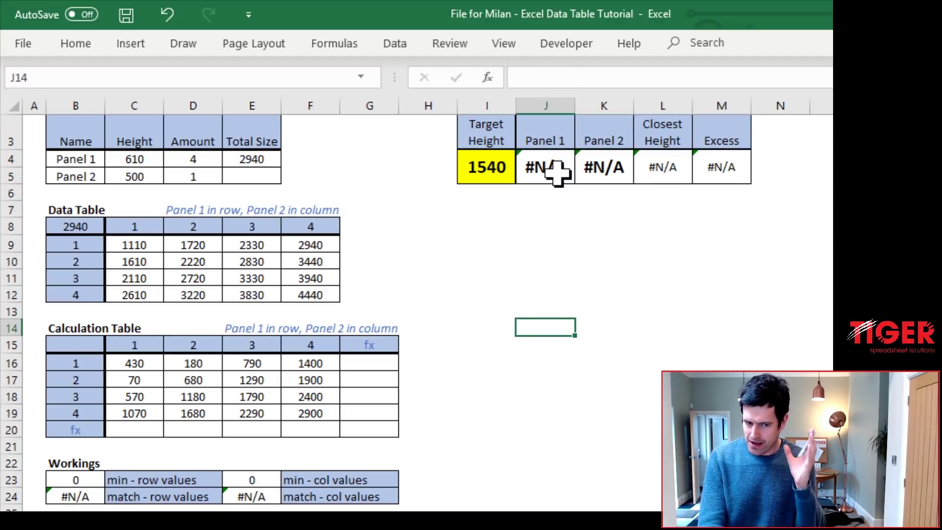
{"action": "key", "text": "Down"}
{"action": "key", "text": "Down"}
{"action": "key", "text": "Down"}
{"action": "key", "text": "Down"}
{"action": "key", "text": "Down"}
Step: Enter =MIN(C16:C19) in C20 and fill it right to F20
{"action": "key", "text": "Left"}
{"action": "key", "text": "Left"}
{"action": "key", "text": "Left"}
{"action": "key", "text": "Left"}
{"action": "key", "text": "Left"}
{"action": "key", "text": "Left"}
{"action": "key", "text": "Left"}
{"action": "key", "text": "Left"}
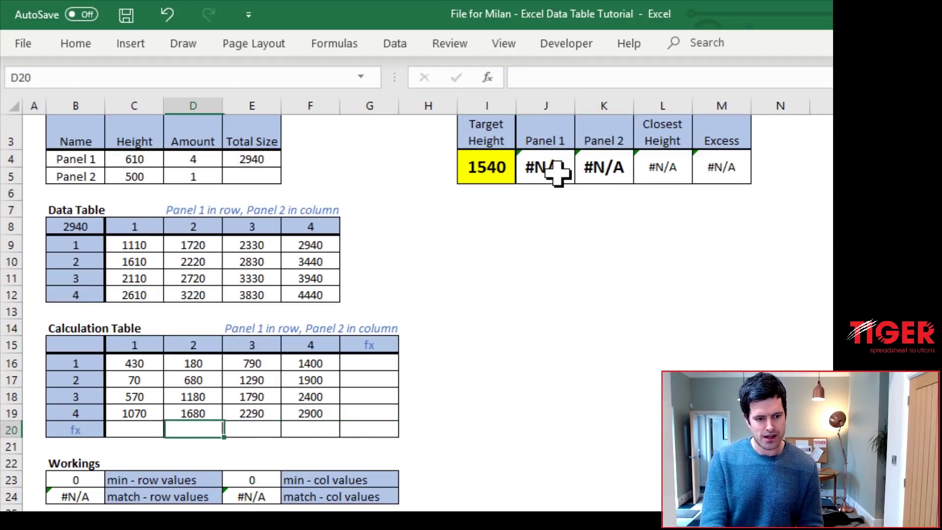
{"action": "key", "text": "Right"}
{"action": "type", "text": "="}
{"action": "key", "text": "BackSpace"}
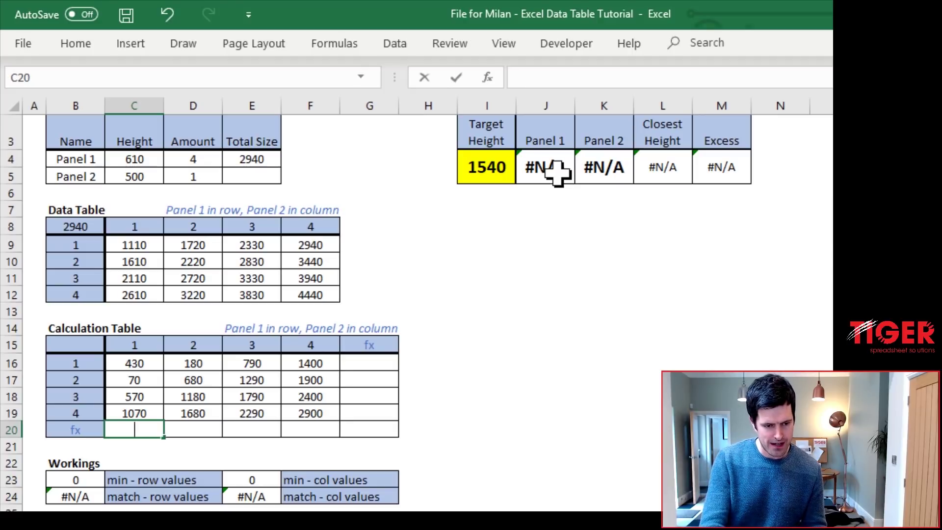
{"action": "type", "text": "=min("}
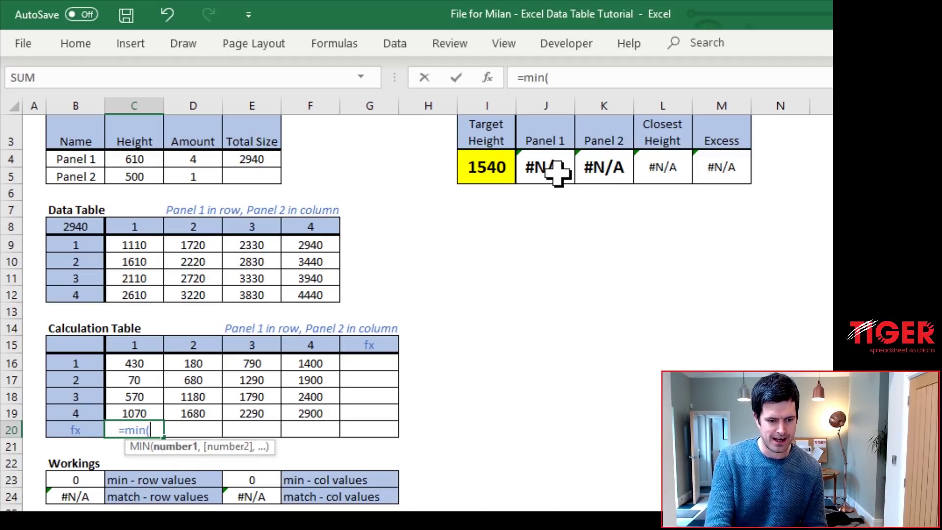
{"action": "key", "text": "Up"}
{"action": "key", "text": "Up"}
{"action": "key", "text": "Up"}
{"action": "key", "text": "Up"}
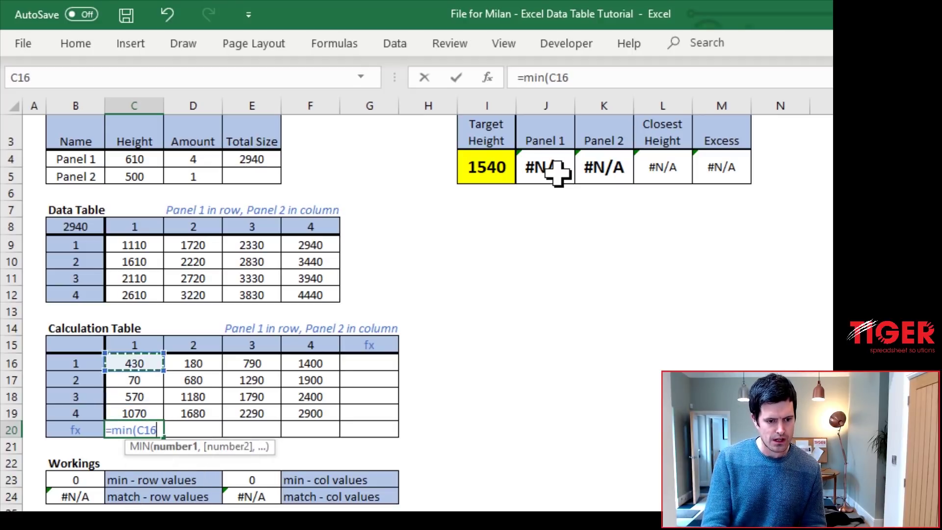
{"action": "key", "text": "shift+Down"}
{"action": "key", "text": "shift+Down"}
{"action": "key", "text": "shift+Down"}
{"action": "type", "text": ")"}
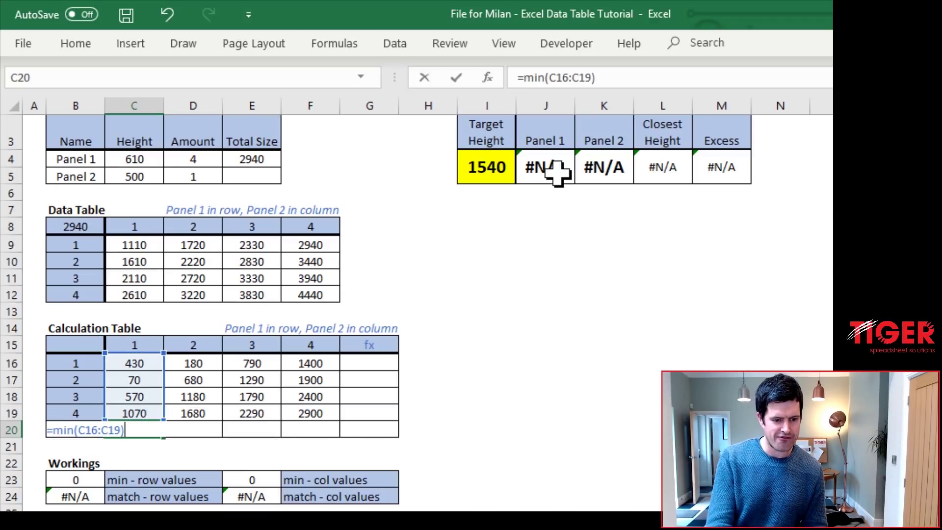
{"action": "key", "text": "Return"}
{"action": "key", "text": "Up"}
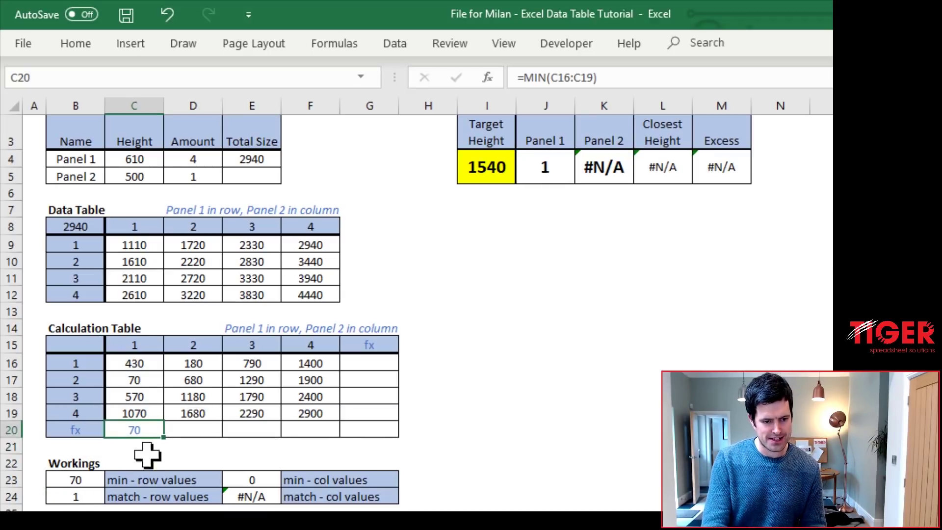
{"action": "left_click_drag", "start_coordinate": [164, 437], "coordinate": [326, 434]}
Step: Enter a row minimum =MIN(C16:F16) in G16 and fill it down to G19
{"action": "left_click", "coordinate": [368, 364]}
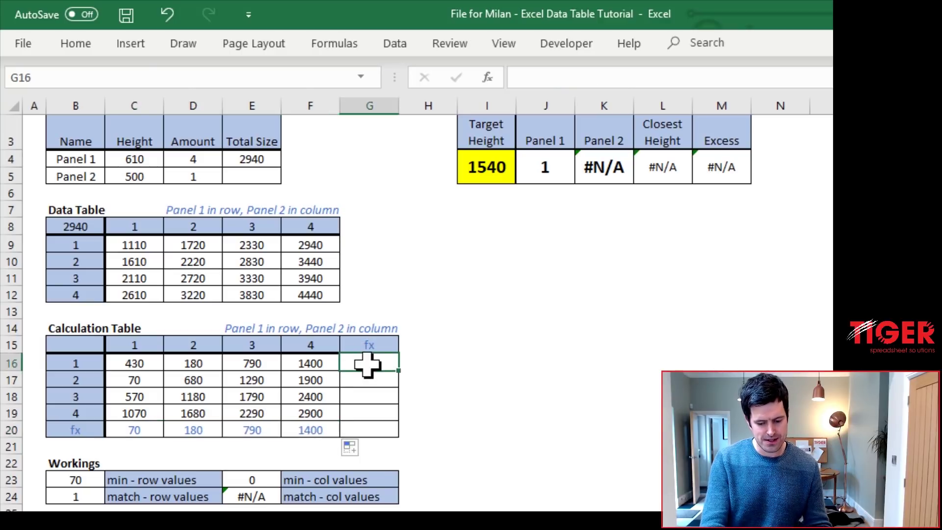
{"action": "type", "text": "=min("}
{"action": "key", "text": "Left"}
{"action": "key", "text": "Left"}
{"action": "key", "text": "Left"}
{"action": "key", "text": "Left"}
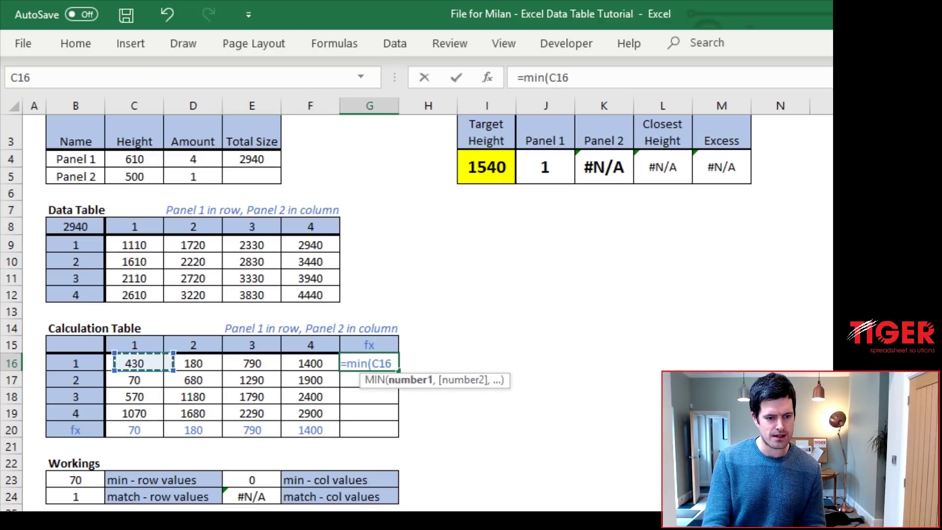
{"action": "key", "text": "shift+Right"}
{"action": "key", "text": "shift+Right"}
{"action": "key", "text": "shift+Right"}
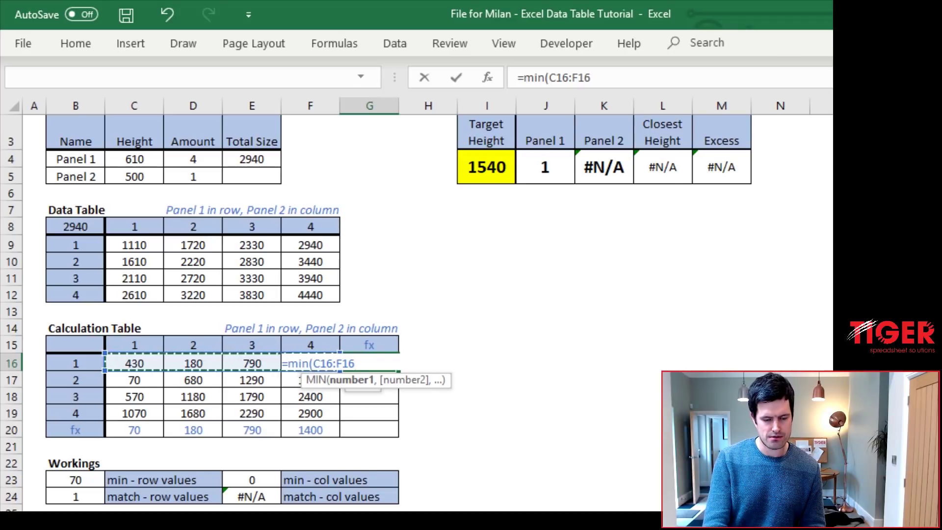
{"action": "key", "text": "Return"}
{"action": "left_click", "coordinate": [367, 363]}
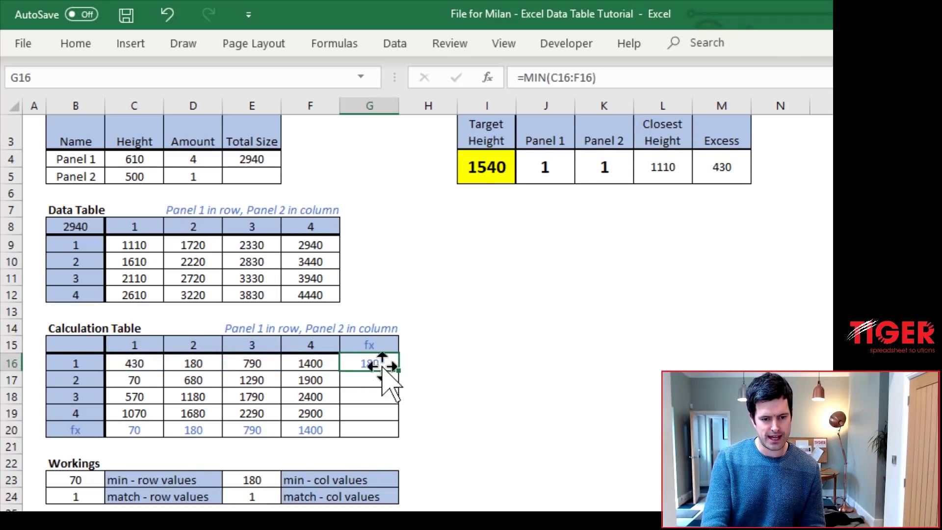
{"action": "left_click_drag", "start_coordinate": [403, 378], "coordinate": [400, 423]}
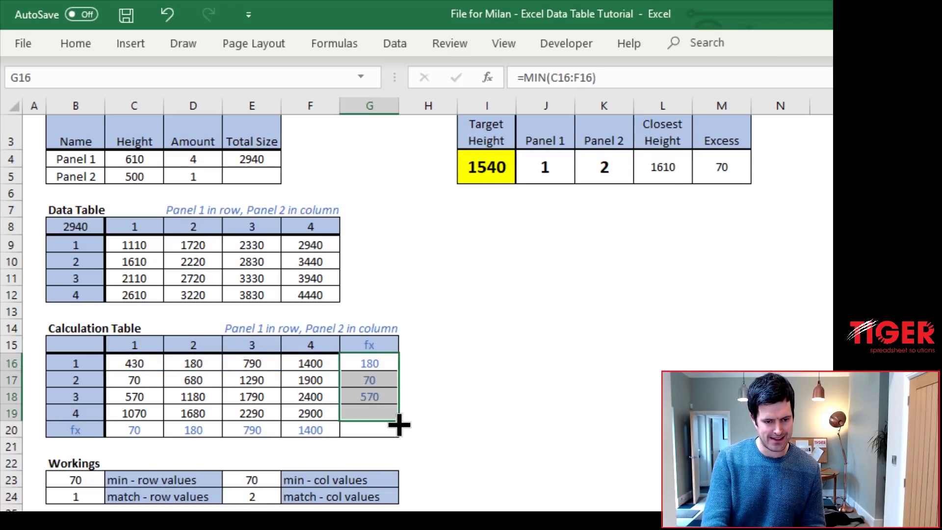
{"action": "left_click", "coordinate": [154, 430]}
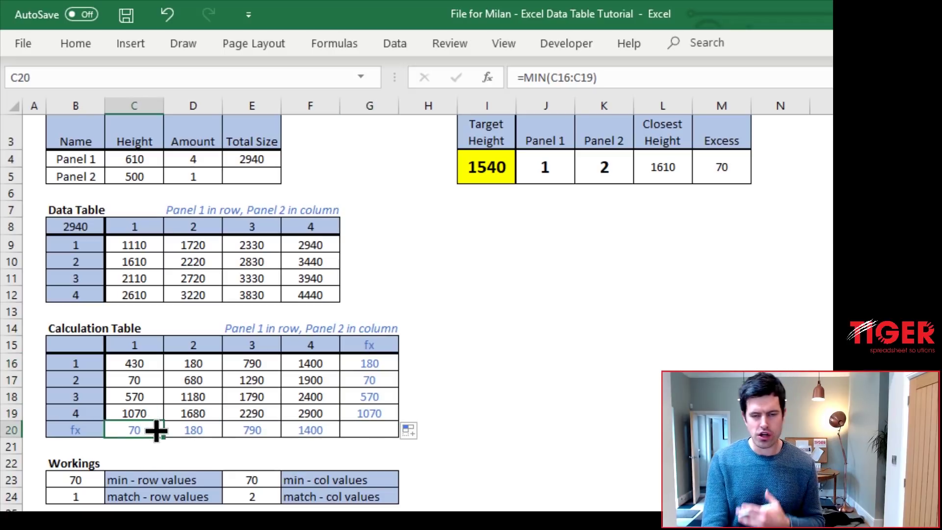
{"action": "key", "text": "shift+Right"}
{"action": "key", "text": "shift+Right"}
{"action": "key", "text": "shift+Right"}
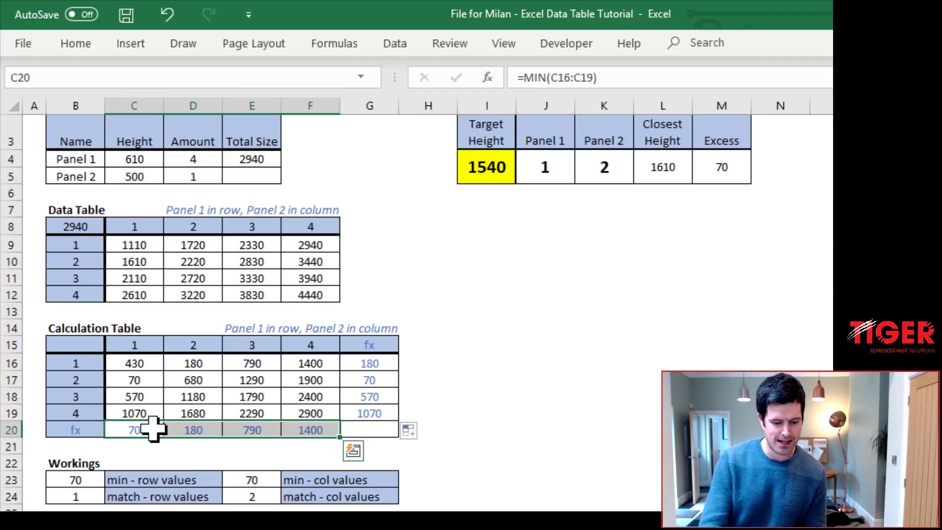
Step: Clear the min and match workings in B23 and B24
{"action": "left_click", "coordinate": [75, 481]}
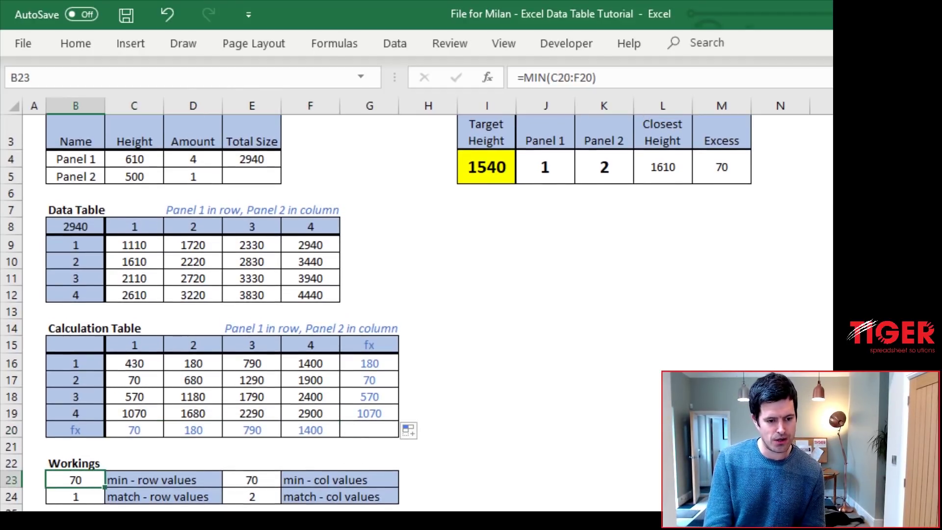
{"action": "key", "text": "Delete"}
{"action": "left_click", "coordinate": [76, 496]}
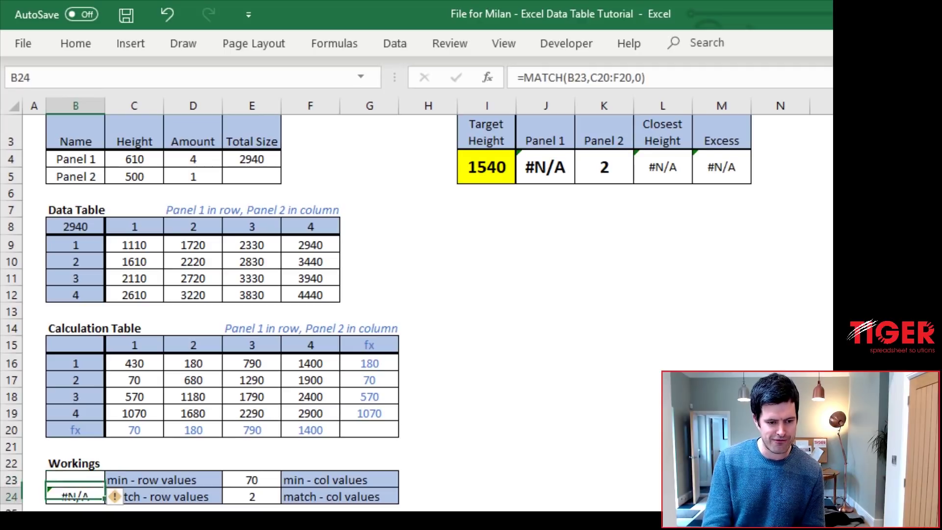
{"action": "key", "text": "Delete"}
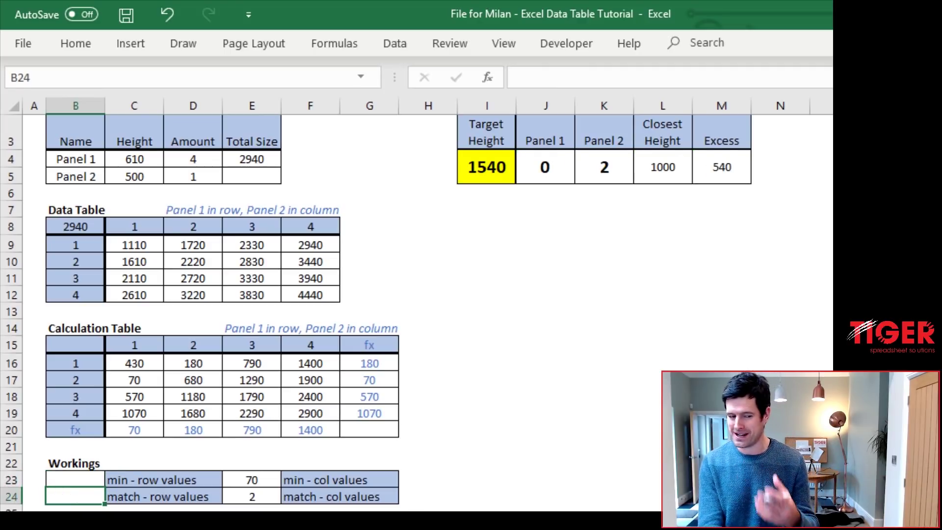
Step: Enter =MIN(C20:F20) in B23 to get 70
{"action": "left_click", "coordinate": [76, 480]}
{"action": "type", "text": "=min"}
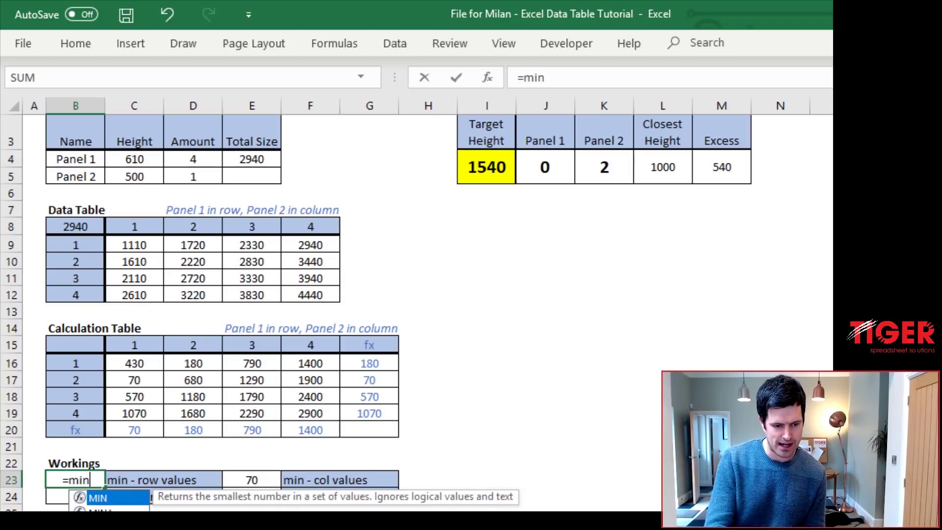
{"action": "type", "text": "("}
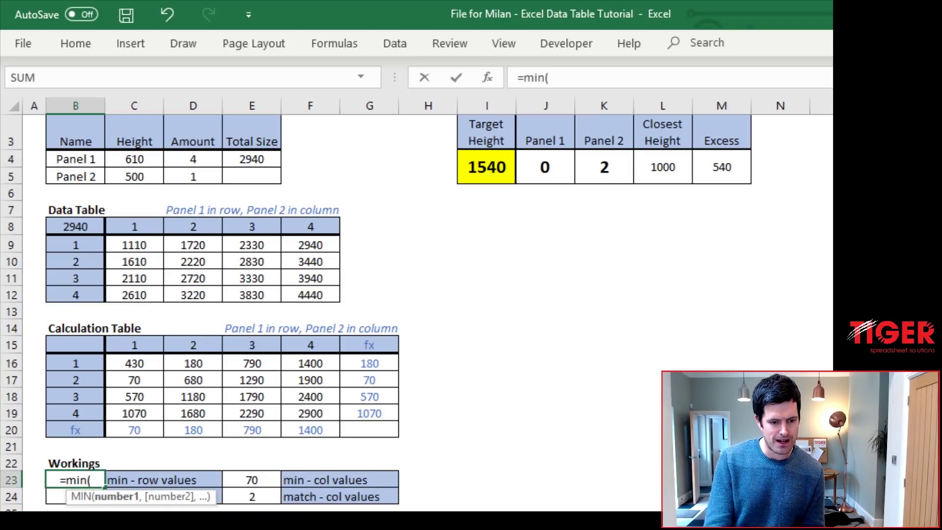
{"action": "key", "text": "Up"}
{"action": "key", "text": "Up"}
{"action": "key", "text": "Up"}
{"action": "key", "text": "Right"}
{"action": "key", "text": "shift+Right"}
{"action": "key", "text": "shift+Right"}
{"action": "key", "text": "shift+Right"}
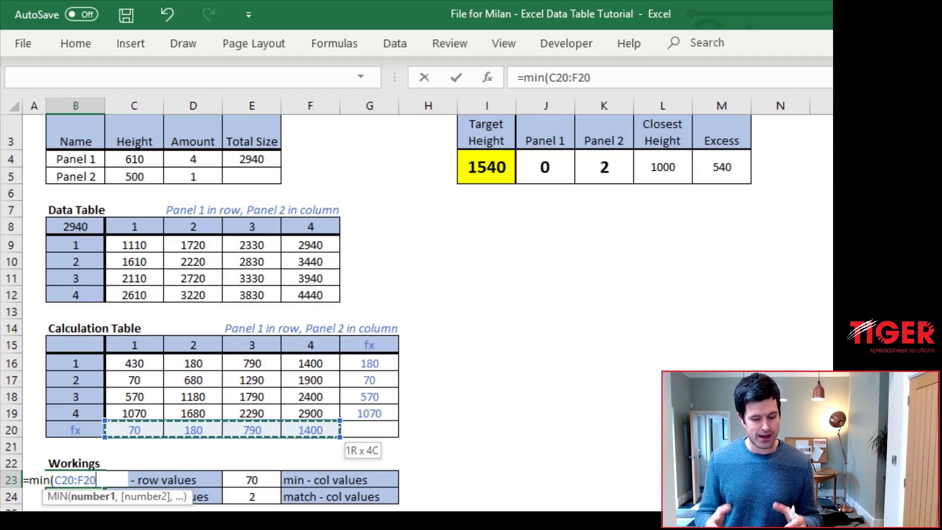
{"action": "type", "text": ")"}
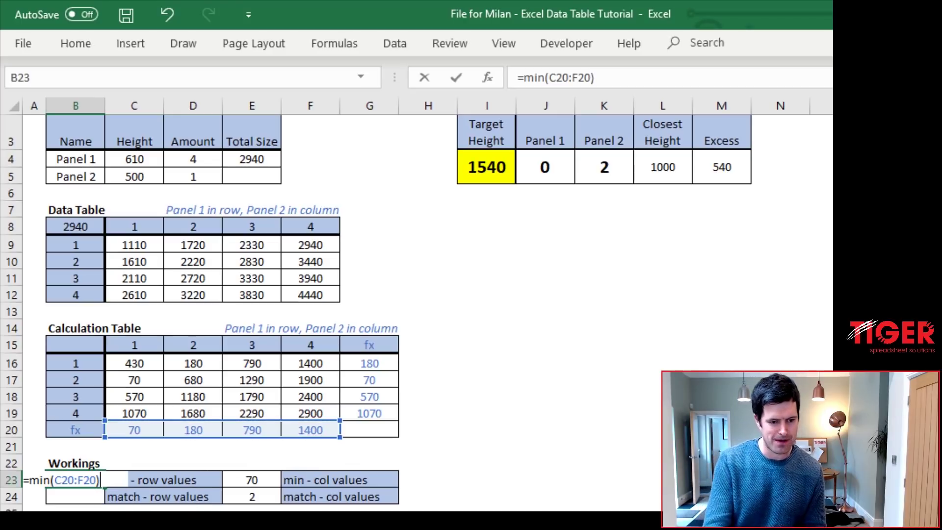
{"action": "key", "text": "Return"}
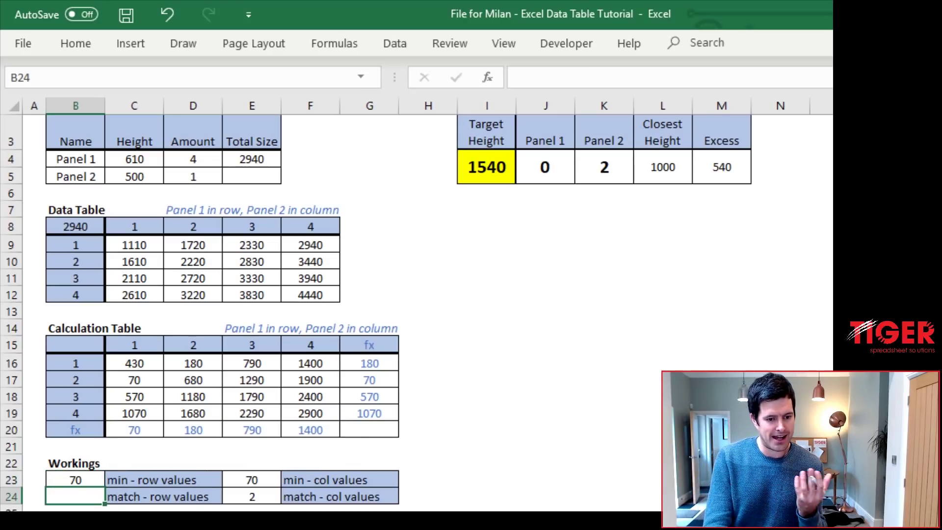
Step: Recheck B23 and select the fx row results C20:F20
{"action": "left_click", "coordinate": [75, 480]}
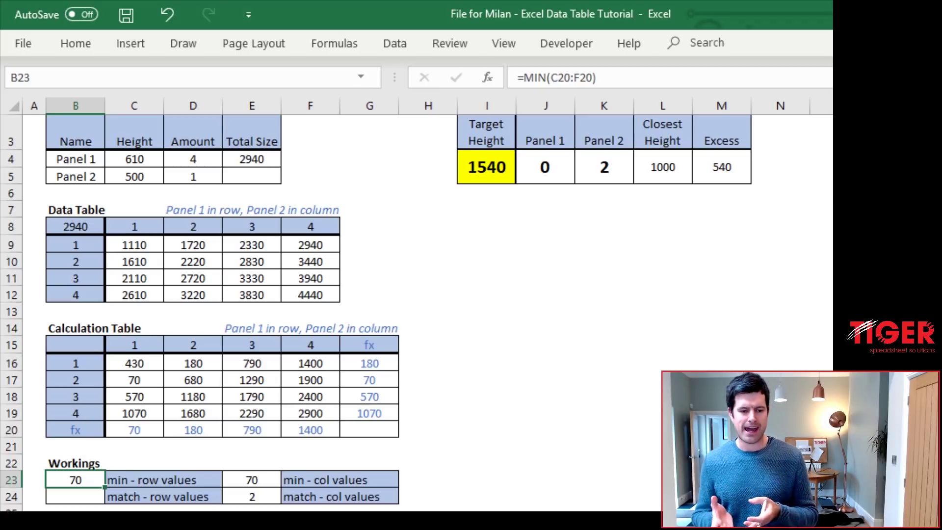
{"action": "key", "text": "Up"}
{"action": "key", "text": "Up"}
{"action": "key", "text": "Up"}
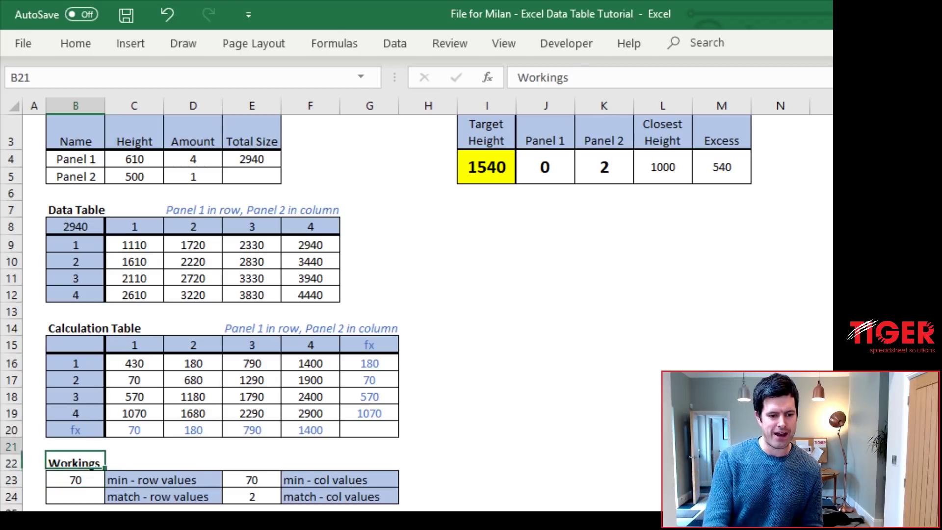
{"action": "key", "text": "Right"}
{"action": "key", "text": "shift+Right"}
{"action": "key", "text": "shift+Right"}
{"action": "key", "text": "shift+Right"}
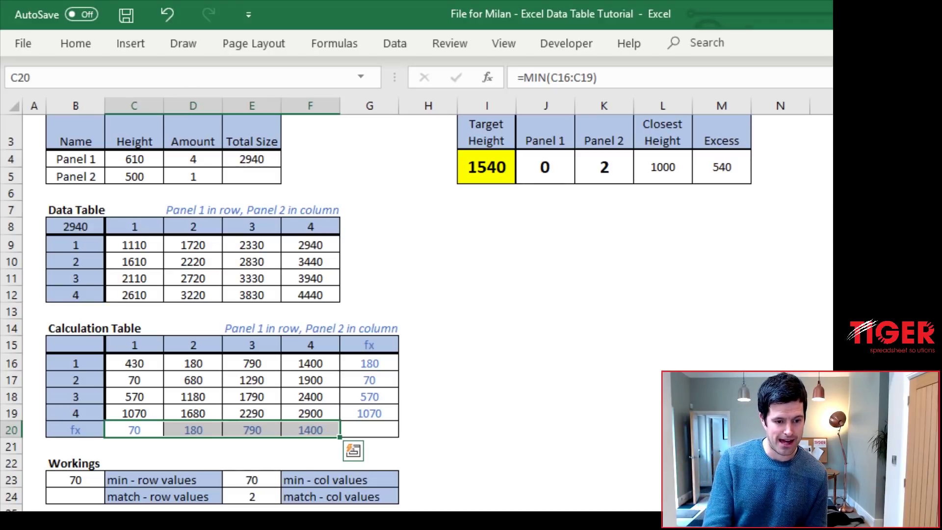
Step: Enter =MATCH(B23,C20:F20,0) in B24 so it returns 1, the position of 70 in the fx row
{"action": "key", "text": "Down"}
{"action": "key", "text": "Down"}
{"action": "key", "text": "Down"}
{"action": "key", "text": "Down"}
{"action": "key", "text": "Left"}
{"action": "type", "text": "="}
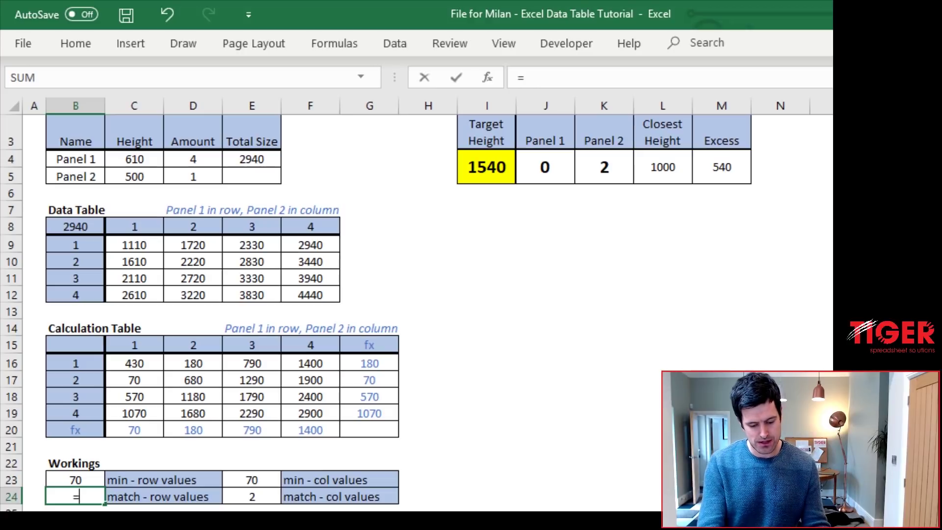
{"action": "type", "text": "match"}
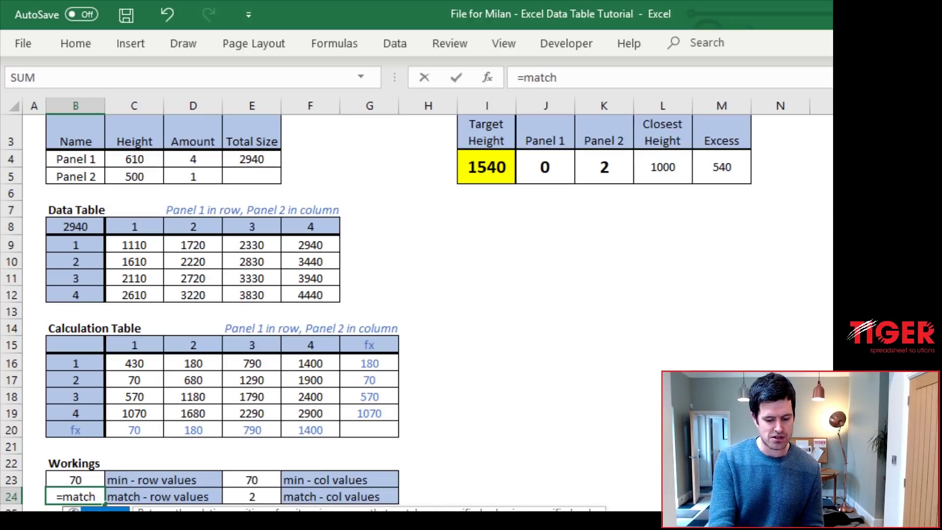
{"action": "type", "text": "("}
{"action": "key", "text": "Up"}
{"action": "type", "text": ","}
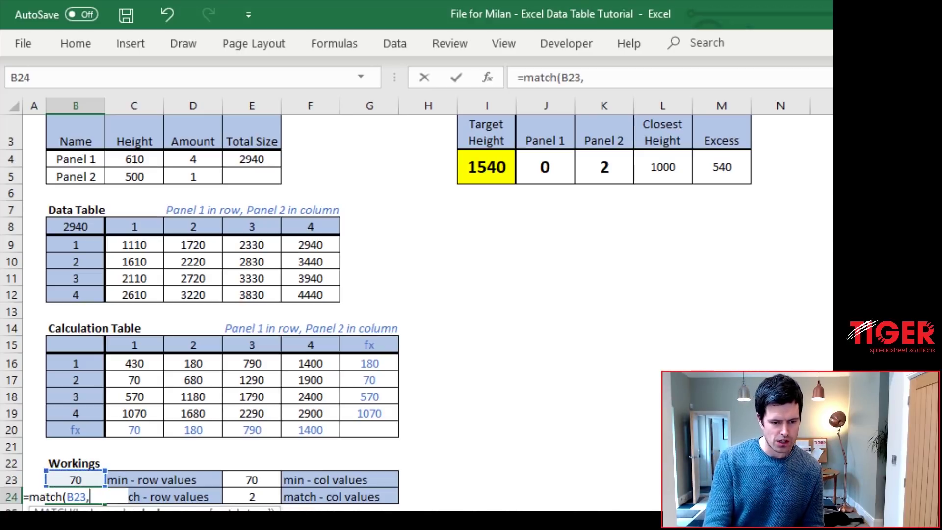
{"action": "key", "text": "Up"}
{"action": "key", "text": "Up"}
{"action": "key", "text": "Up"}
{"action": "key", "text": "Up"}
{"action": "key", "text": "Right"}
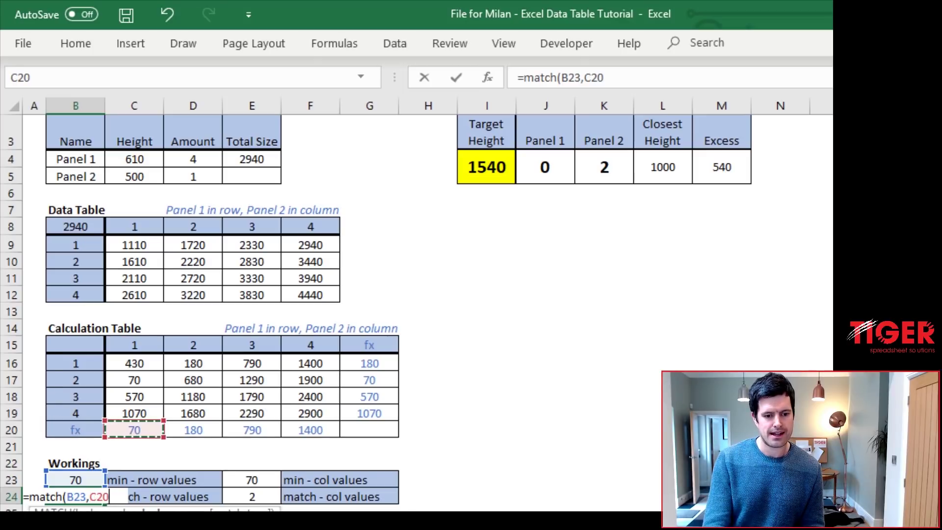
{"action": "key", "text": "shift+Right"}
{"action": "key", "text": "shift+Right"}
{"action": "key", "text": "shift+Right"}
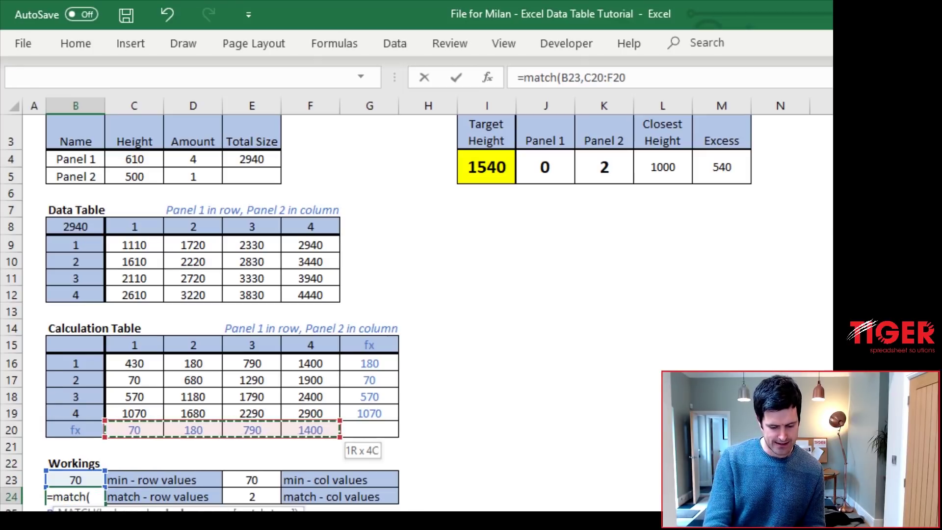
{"action": "type", "text": ",0"}
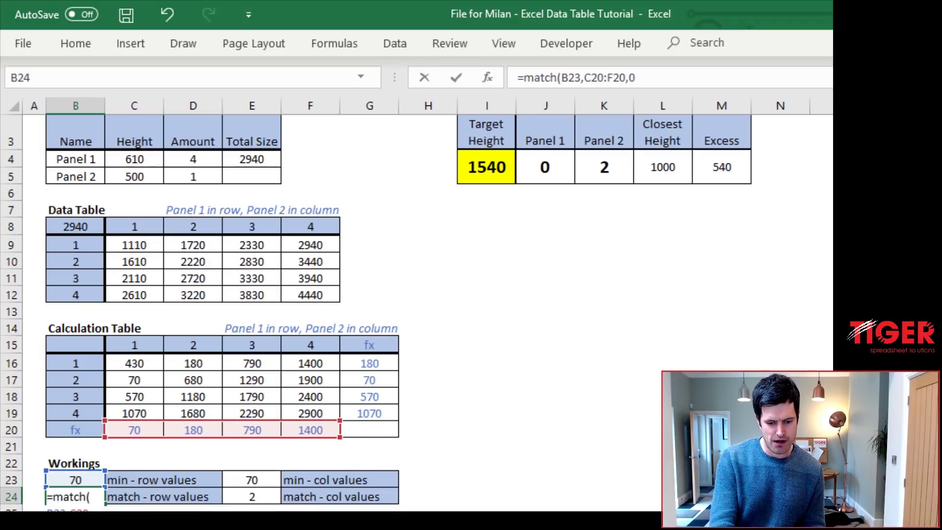
{"action": "type", "text": ")"}
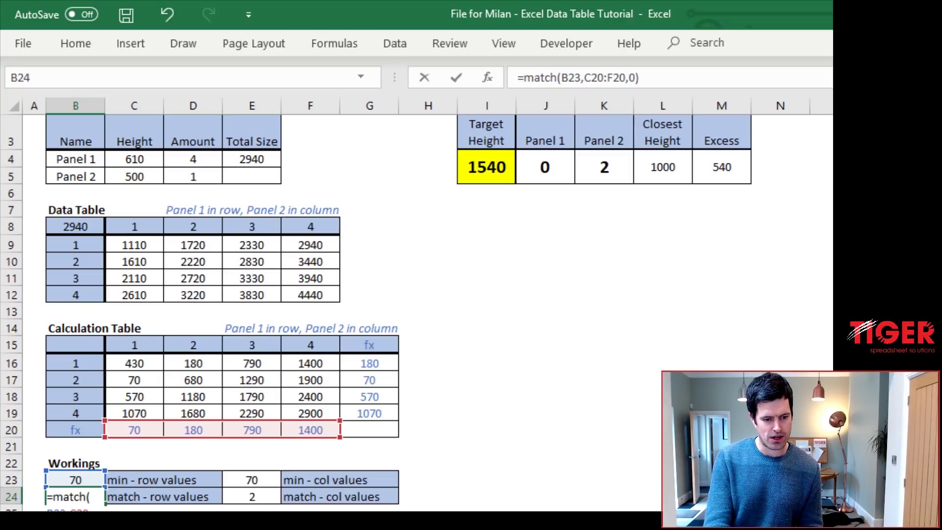
{"action": "key", "text": "Return"}
{"action": "key", "text": "Up"}
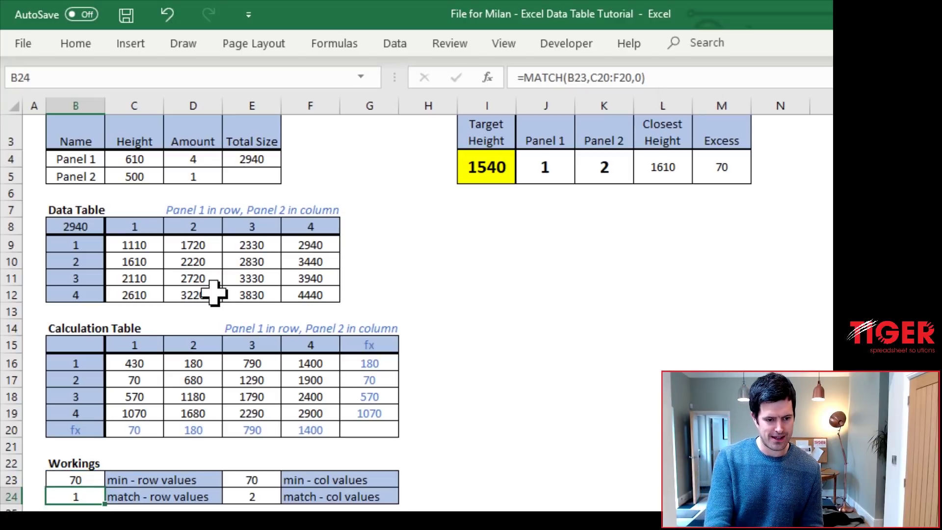
{"action": "scroll", "coordinate": [215, 293], "scroll_direction": "up", "scroll_amount": 1}
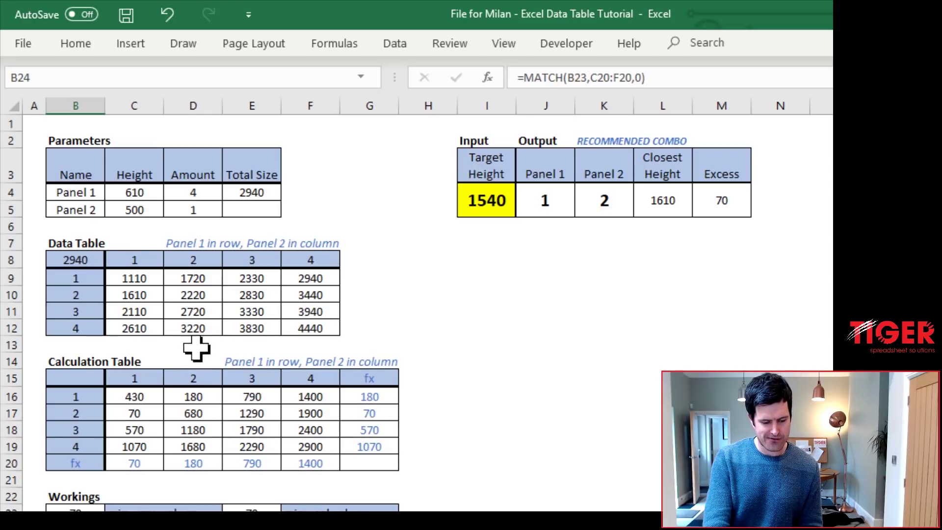
{"action": "scroll", "coordinate": [76, 505], "scroll_direction": "down", "scroll_amount": 1}
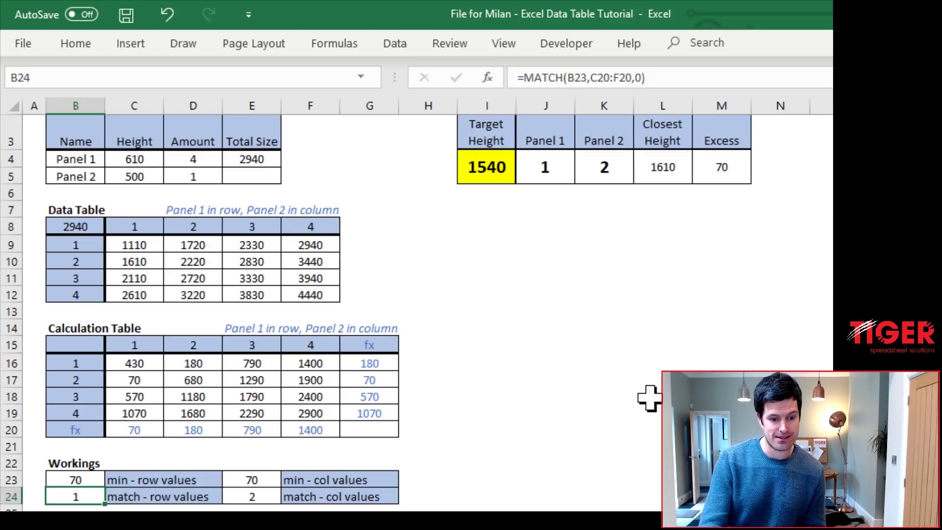
Step: Check the Panel 1 and Panel 2 output formulas (J4 =B24, K4 =E24)
{"action": "left_click", "coordinate": [546, 172]}
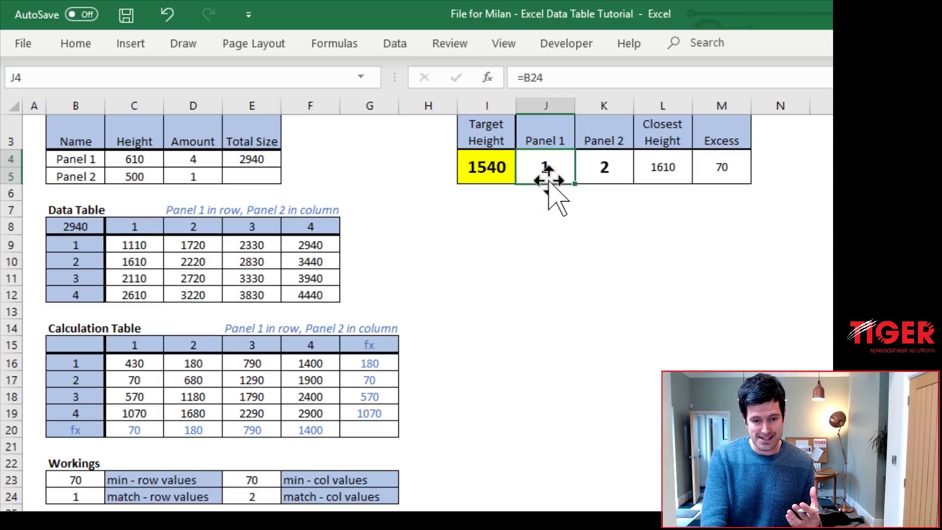
{"action": "scroll", "coordinate": [599, 236], "scroll_direction": "up", "scroll_amount": 1}
{"action": "scroll", "coordinate": [599, 235], "scroll_direction": "up", "scroll_amount": 1}
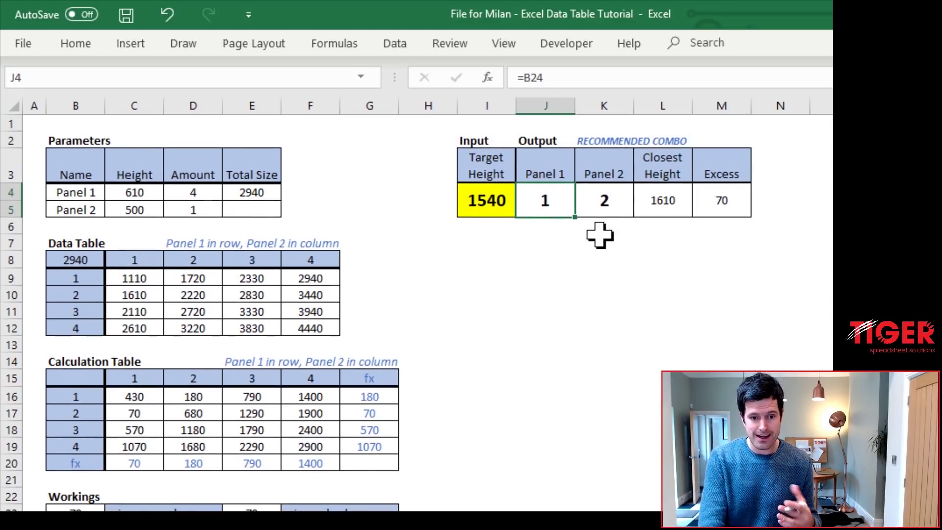
{"action": "left_click", "coordinate": [487, 202]}
{"action": "key", "text": "Right"}
{"action": "key", "text": "Right"}
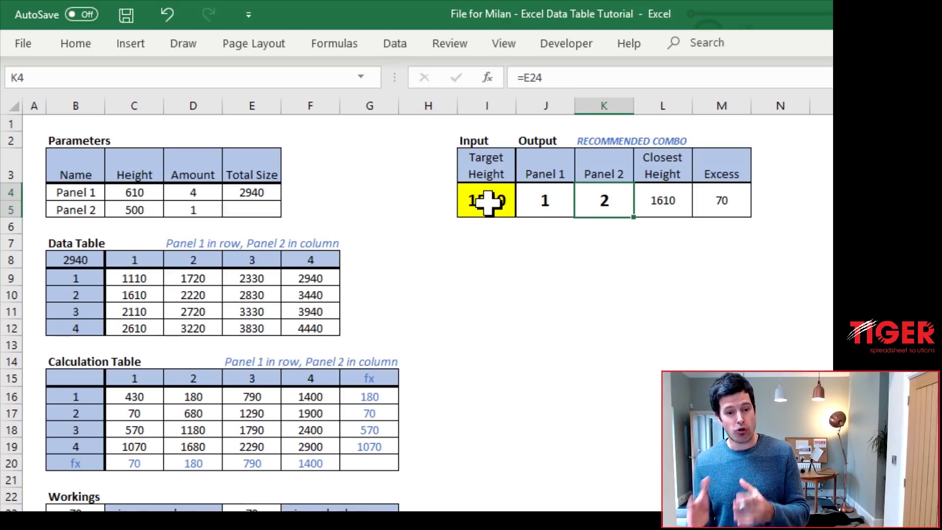
{"action": "key", "text": "Left"}
{"action": "key", "text": "Left"}
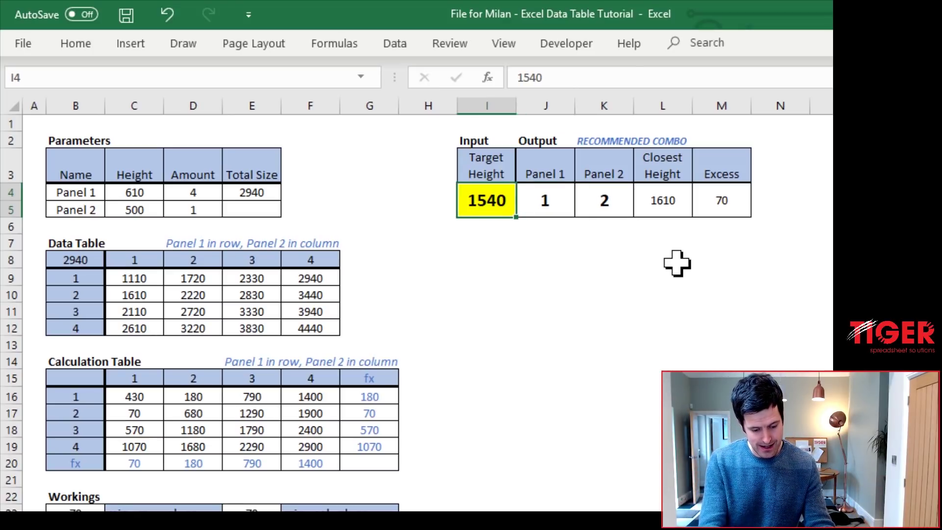
Step: Try a target height of 2193, then set it to 2430 for 3 and 1 panels, 100 excess
{"action": "type", "text": "2193"}
{"action": "key", "text": "Return"}
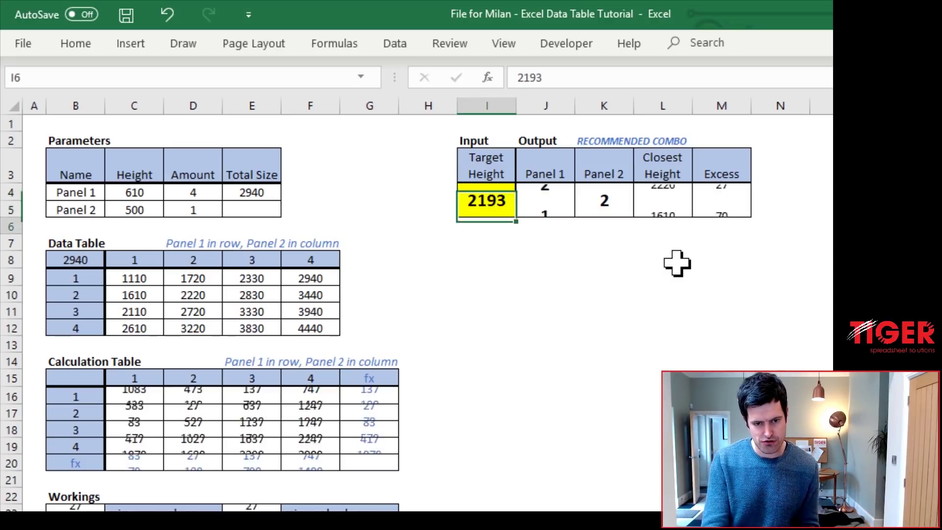
{"action": "key", "text": "Up"}
{"action": "type", "text": "2430"}
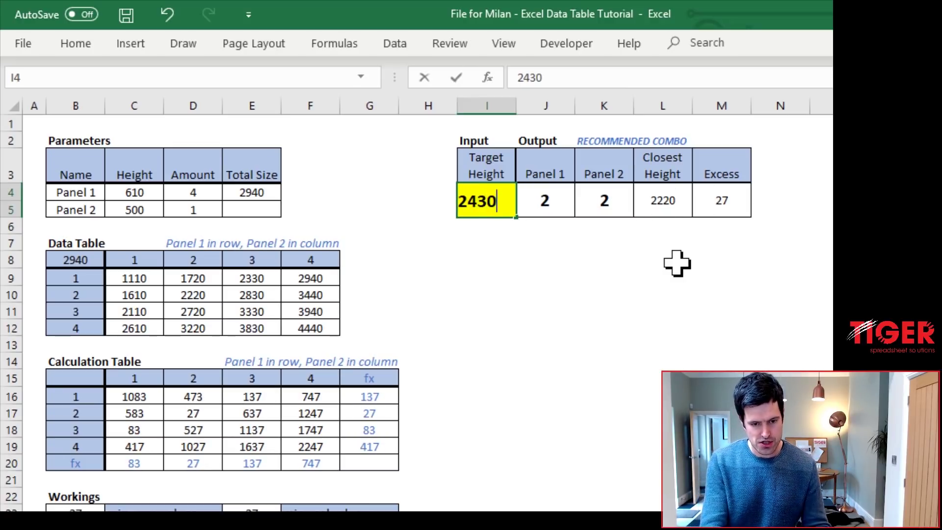
{"action": "key", "text": "Return"}
{"action": "key", "text": "Up"}
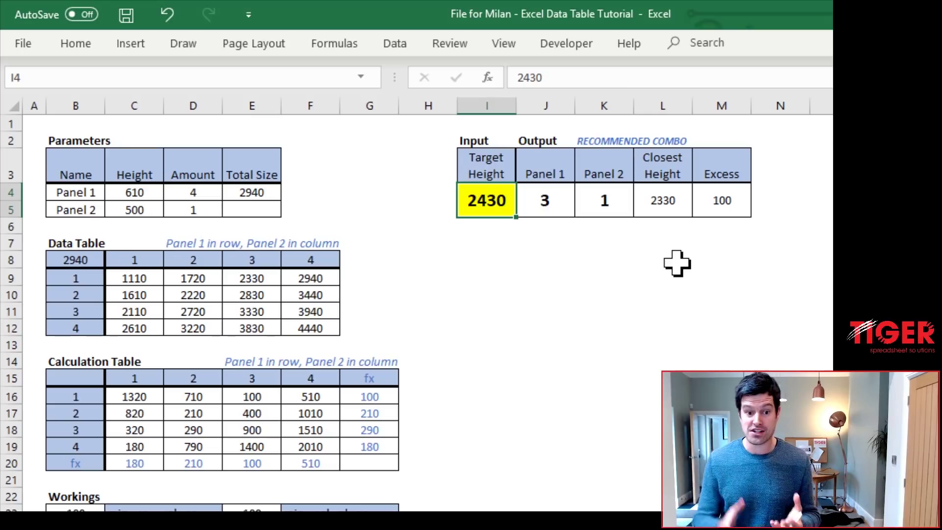